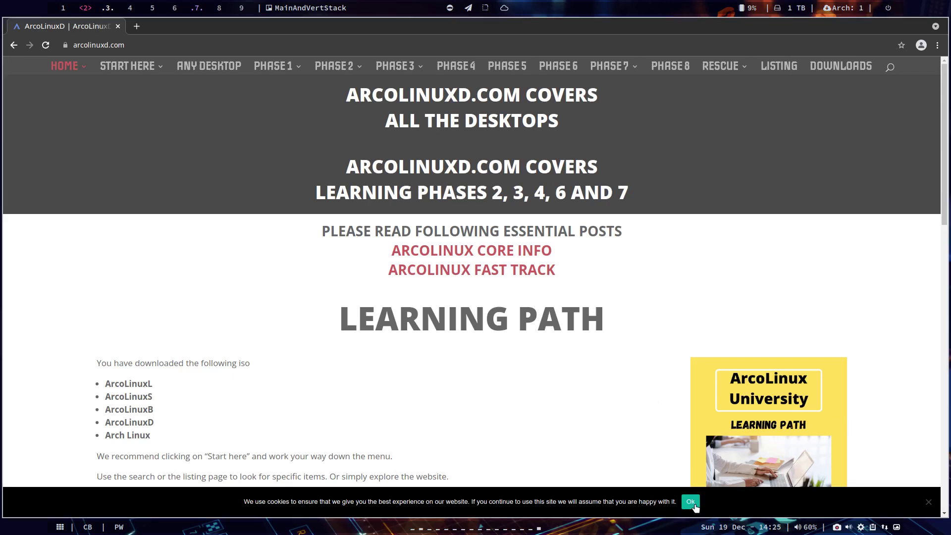
Accept the arcolinuxd.com cookie banner with Ok and look over the site's navigation menus.
left_click(693, 504)
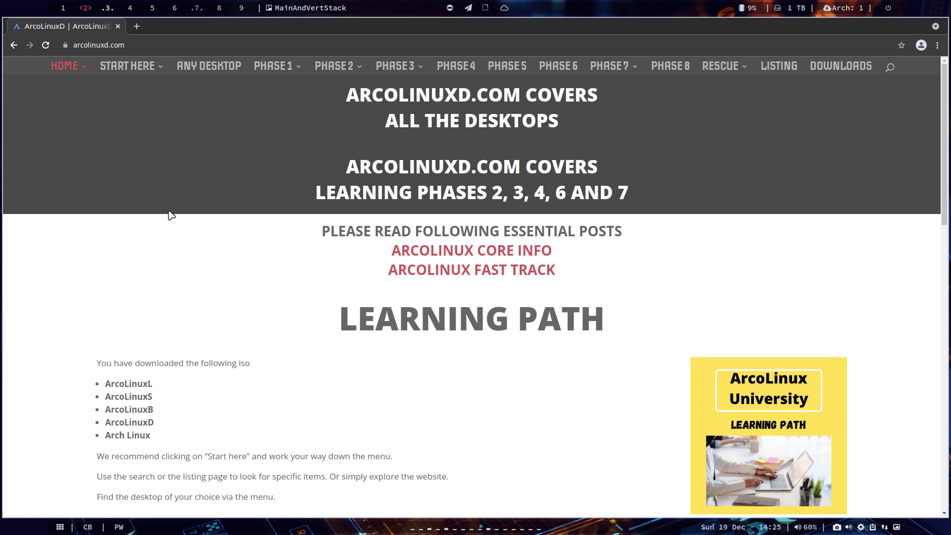
mouse_move(148, 66)
Open arcolinux.com from HOME > ArcoLinux in a new tab, then return to the arcolinuxd.com tab.
mouse_move(81, 66)
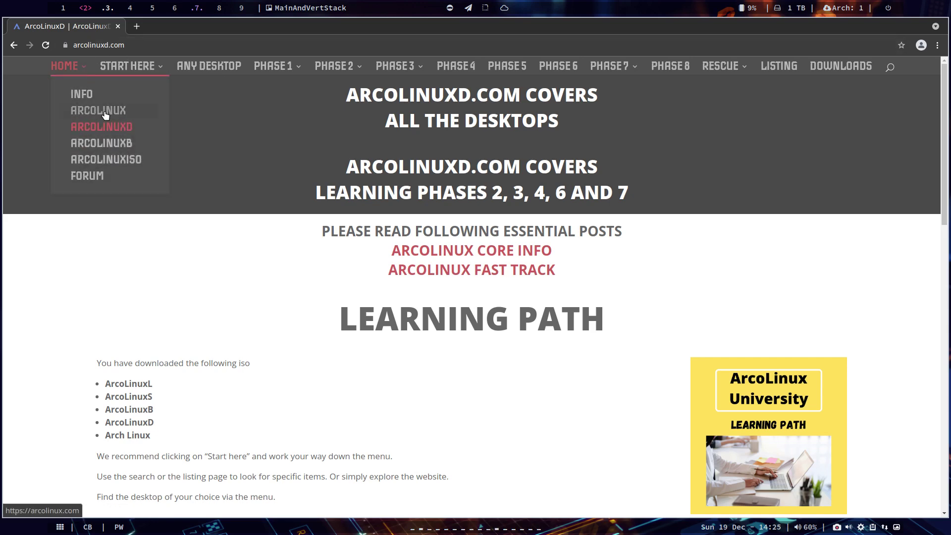
left_click(105, 112)
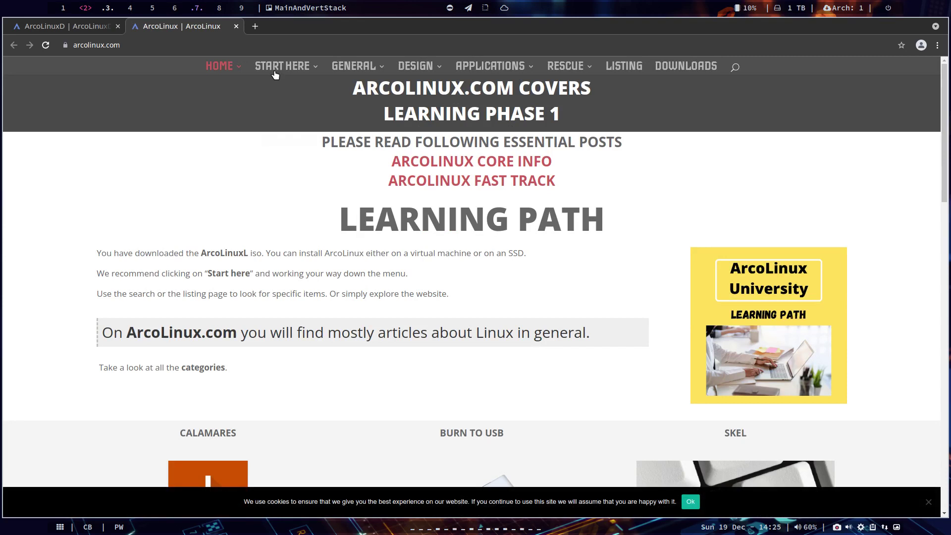
mouse_move(277, 68)
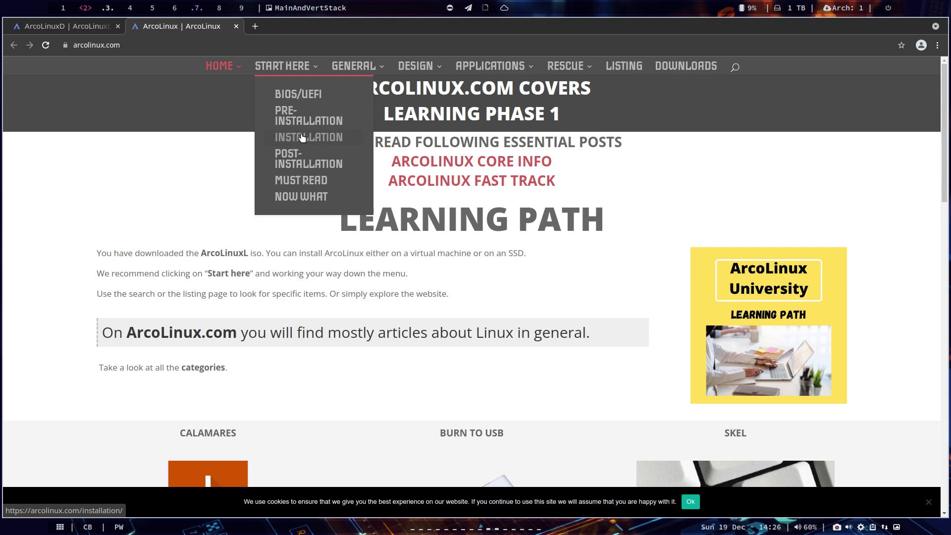
left_click(71, 30)
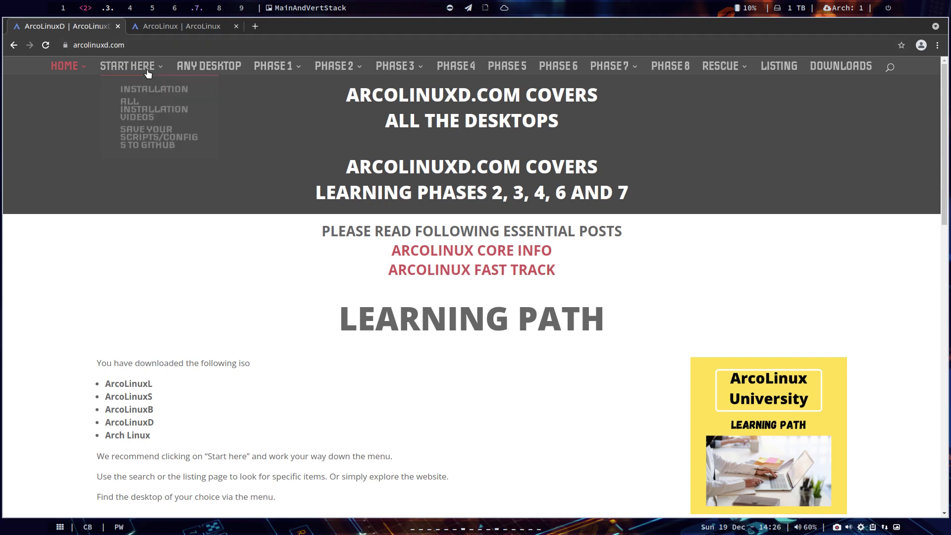
Open the ArcoLinuxD Installation page and highlight the OPTION 1 Calamares subtitle.
left_click(152, 97)
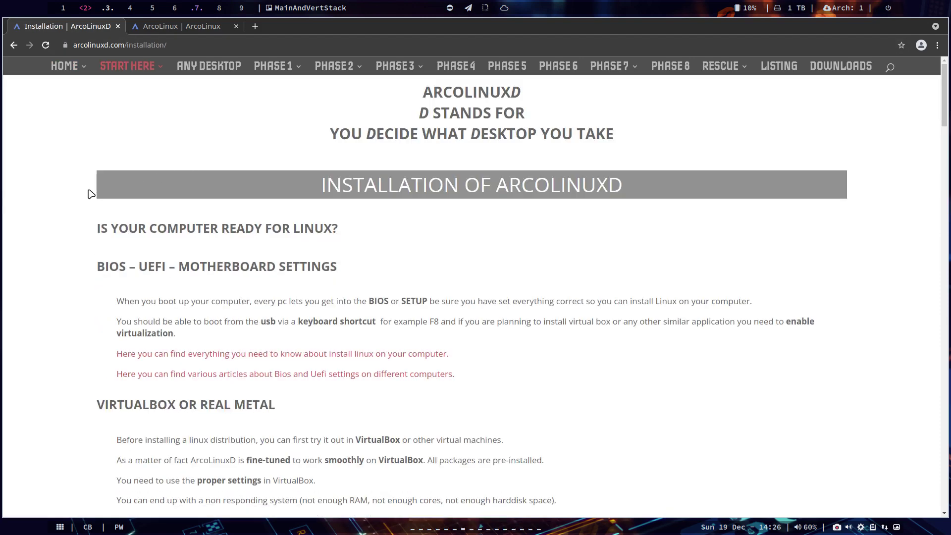
scroll(90, 193, "down", 4)
scroll(90, 193, "down", 18)
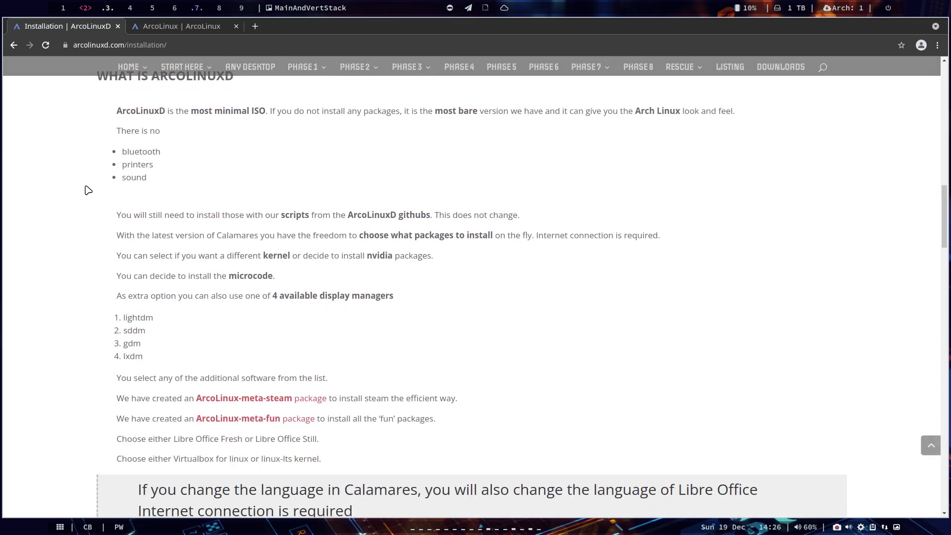
scroll(88, 190, "down", 7)
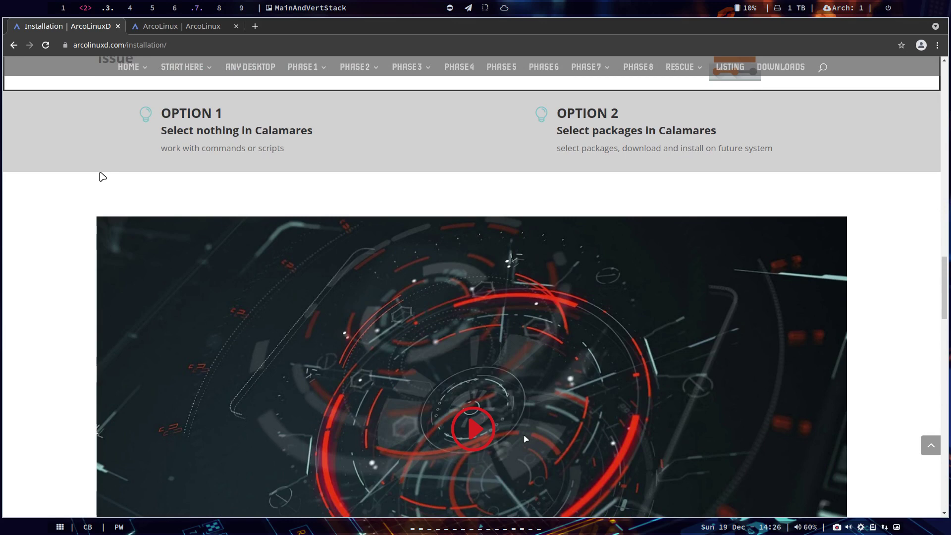
left_click_drag(189, 130, 319, 139)
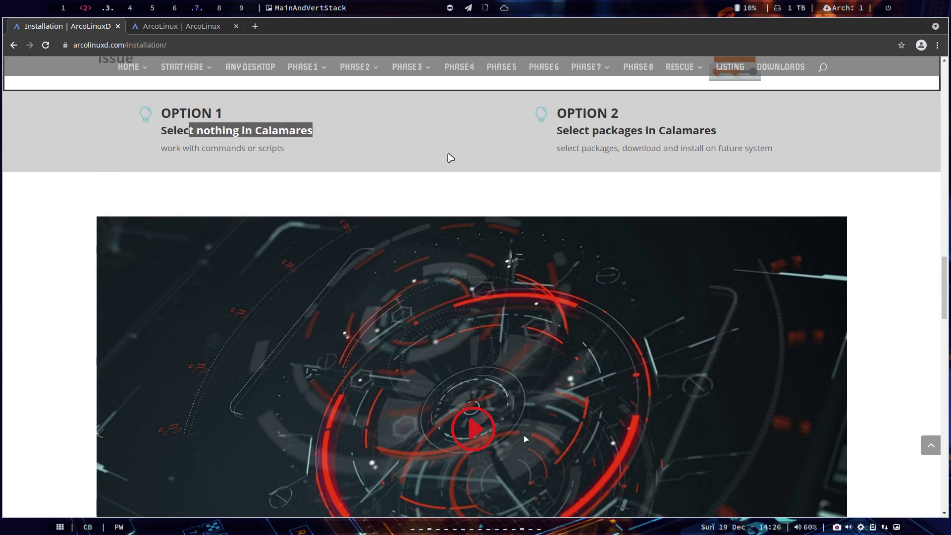
scroll(647, 136, "down", 2)
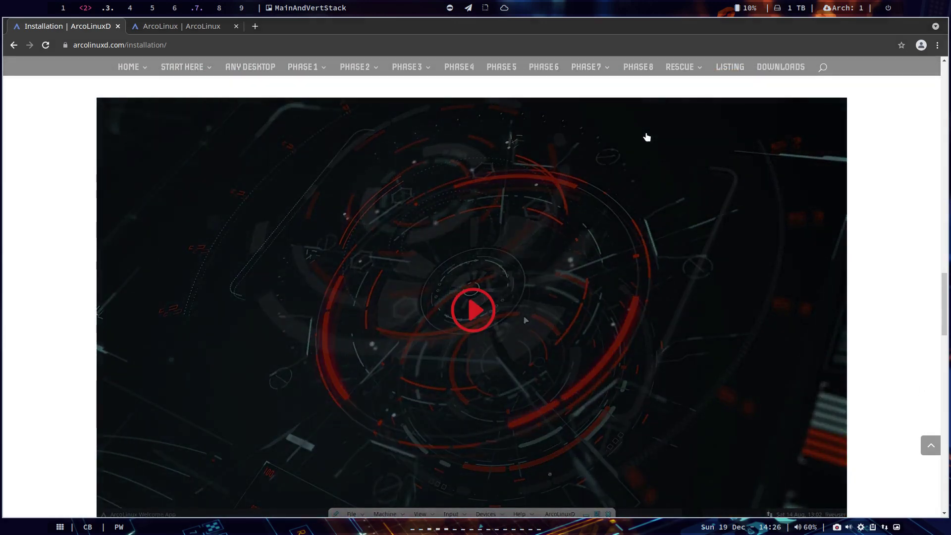
scroll(645, 136, "up", 3)
Highlight the OPTION 2 'Select packages in Calamares' subtitle, then switch to VirtualBox Manager on workspace 3.
left_click_drag(556, 130, 719, 131)
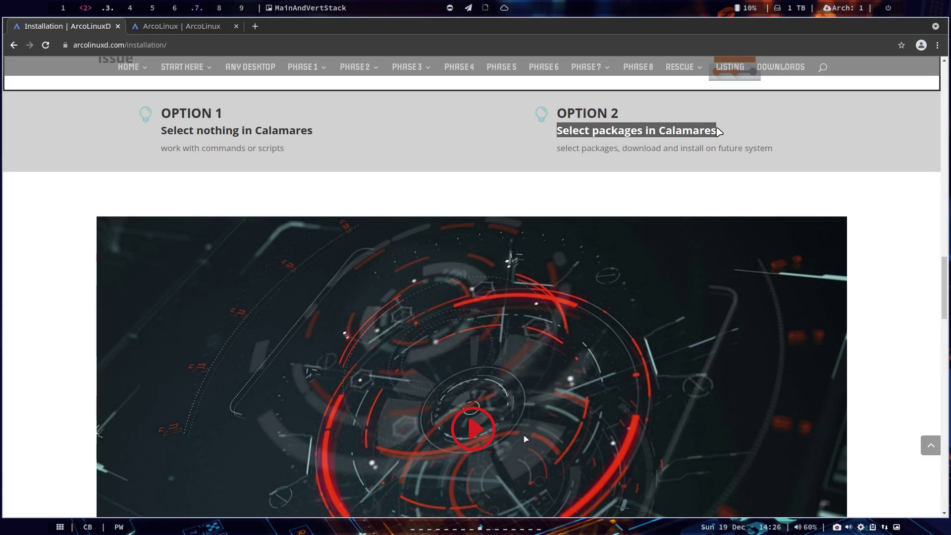
scroll(718, 129, "down", 1)
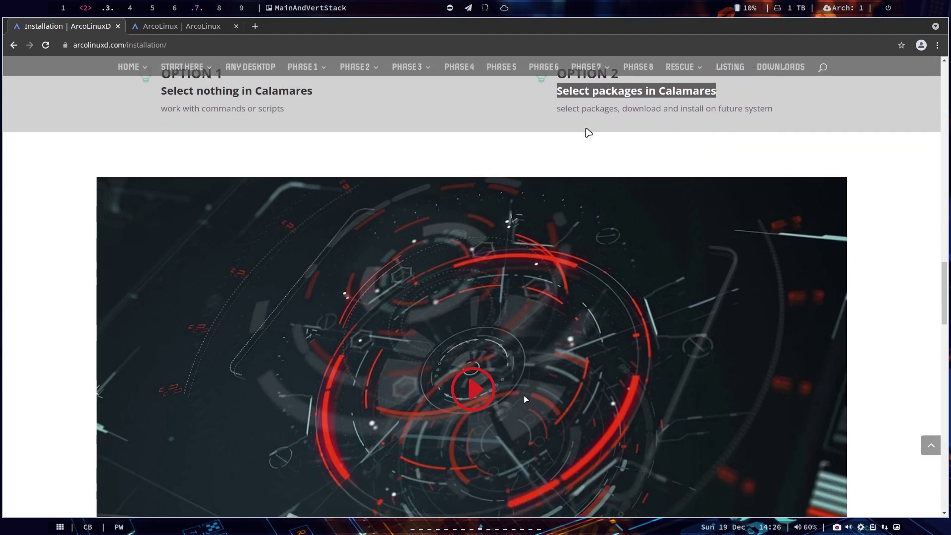
scroll(588, 133, "down", 2)
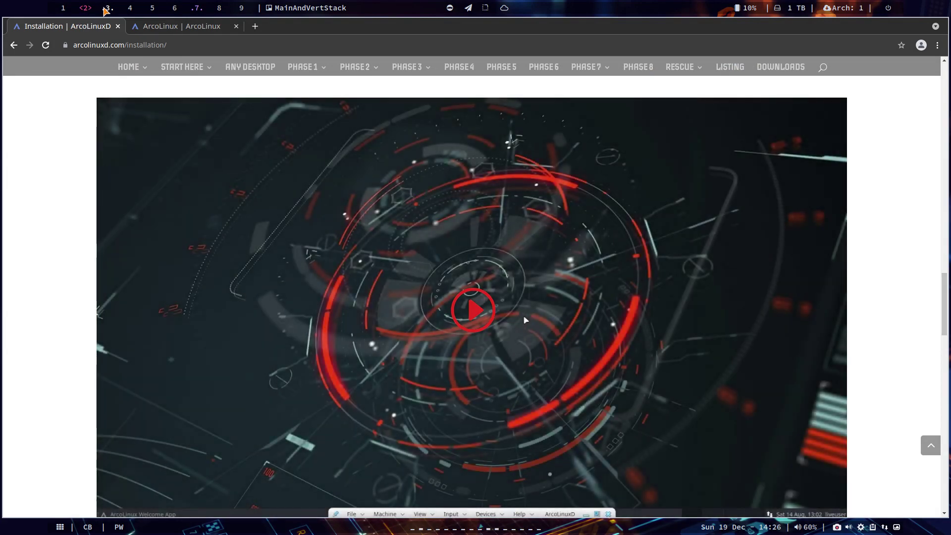
left_click(107, 8)
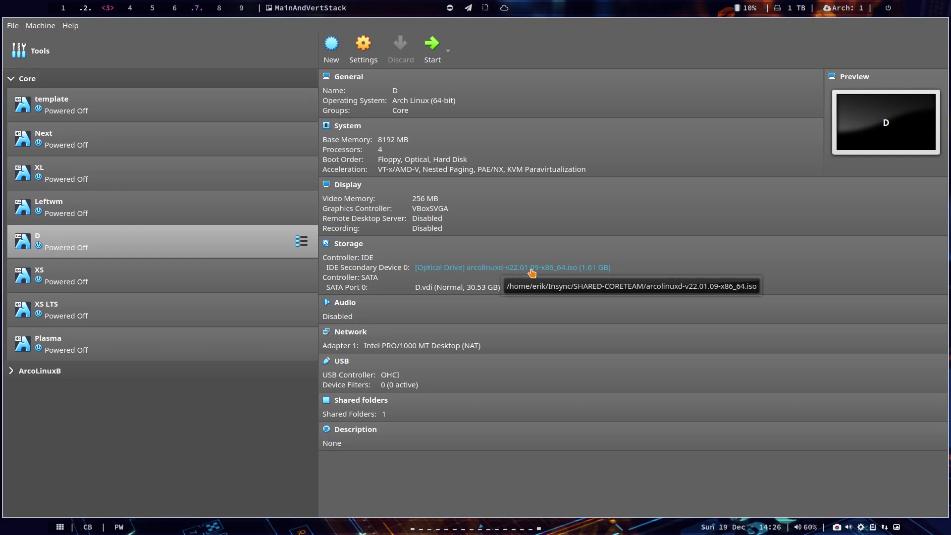
Start VM D and halt the boot countdown, browsing the open source and NVIDIA entries.
left_click(432, 45)
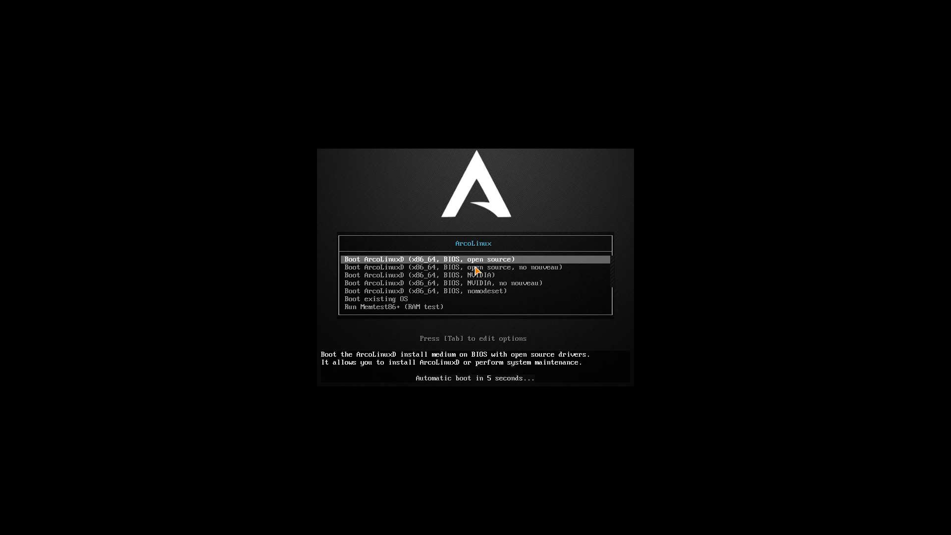
key("Down")
key("Down")
key("Down")
key("Down")
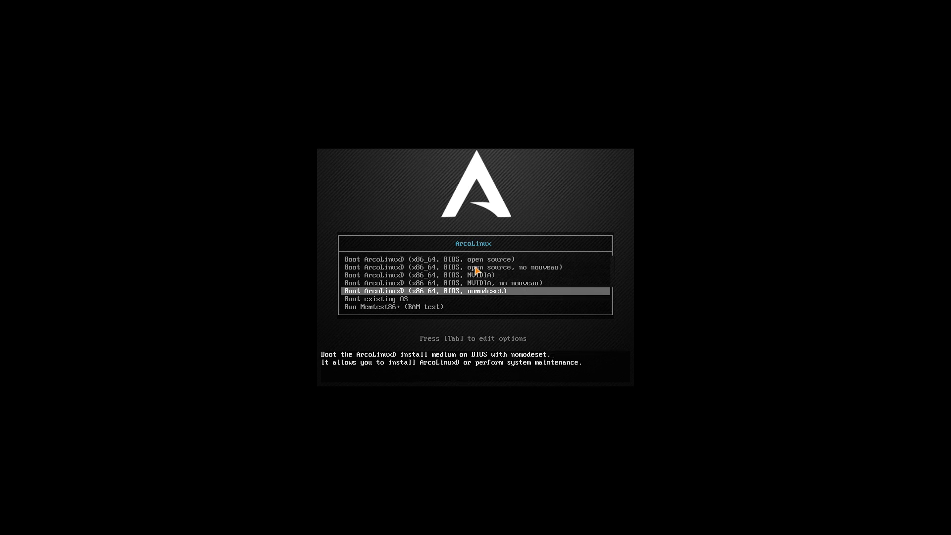
key("Up")
key("Up")
key("Up")
key("Up")
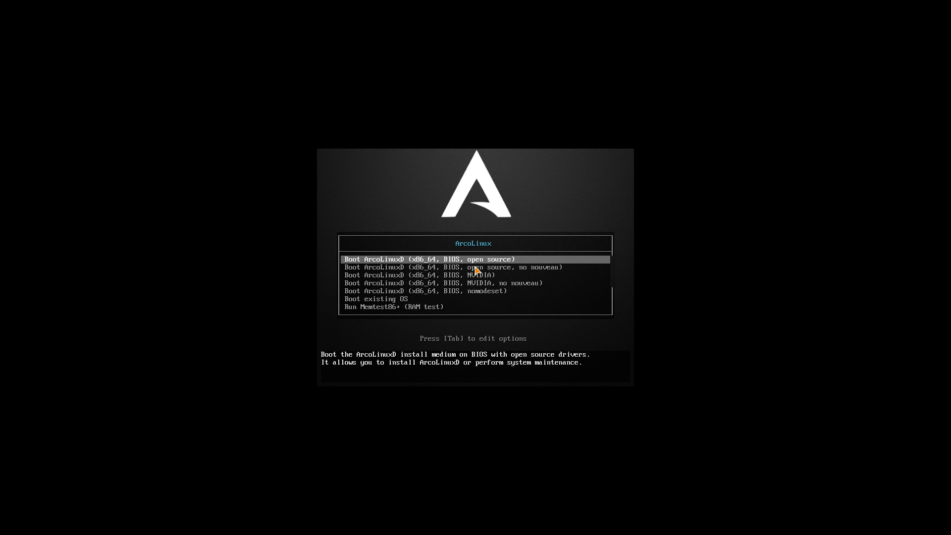
key("Down")
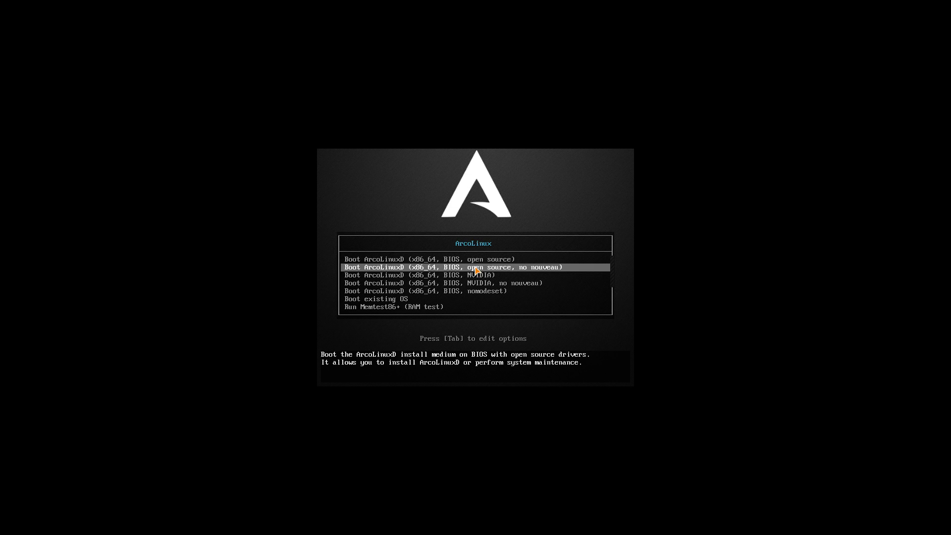
key("Up")
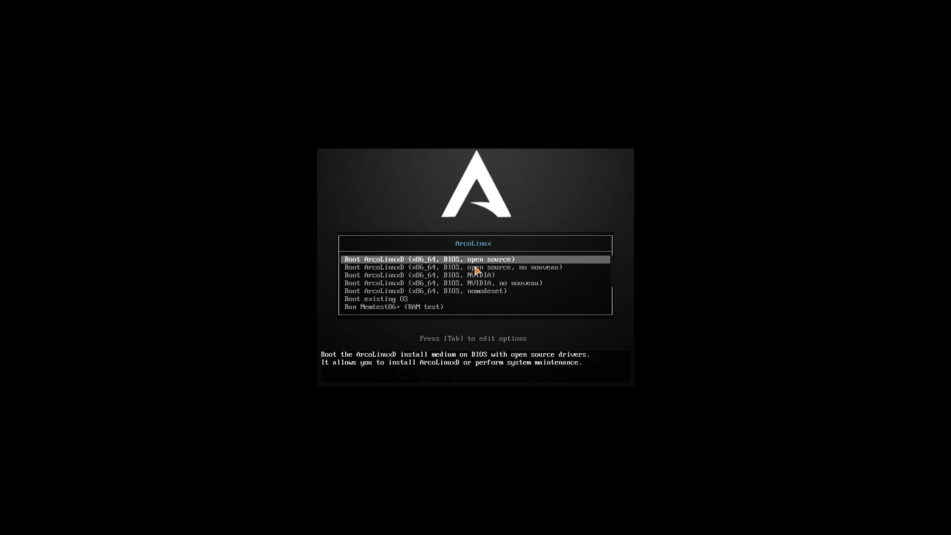
key("Down")
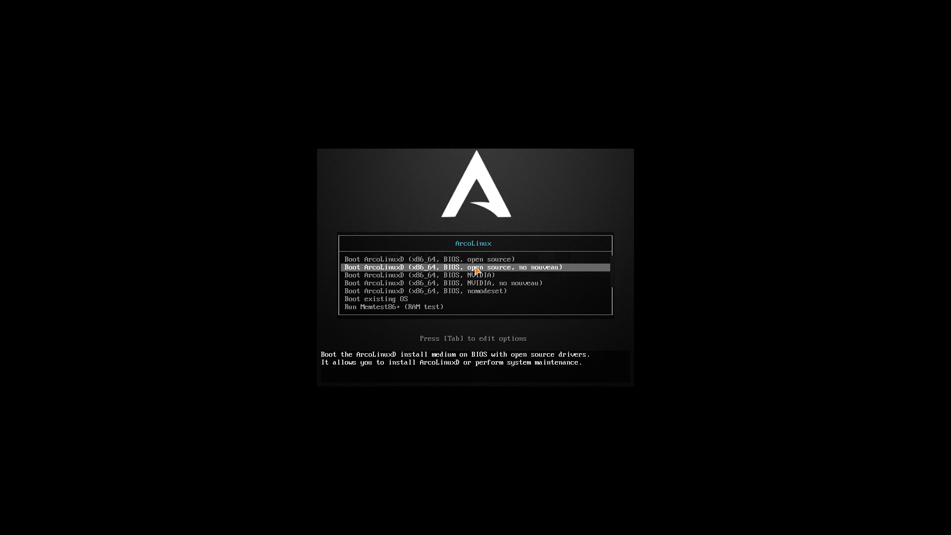
key("Up")
key("Down")
key("Down")
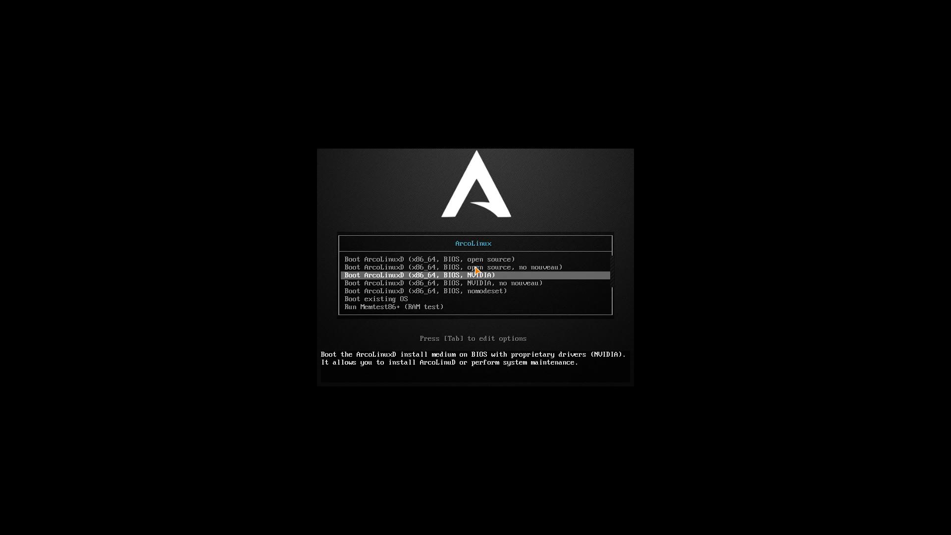
key("Down")
key("Up")
key("Down")
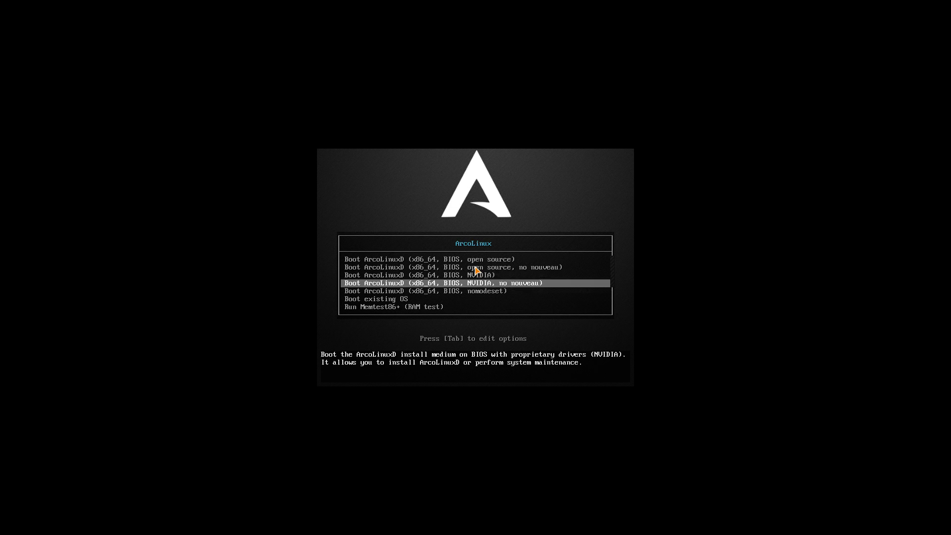
key("Up")
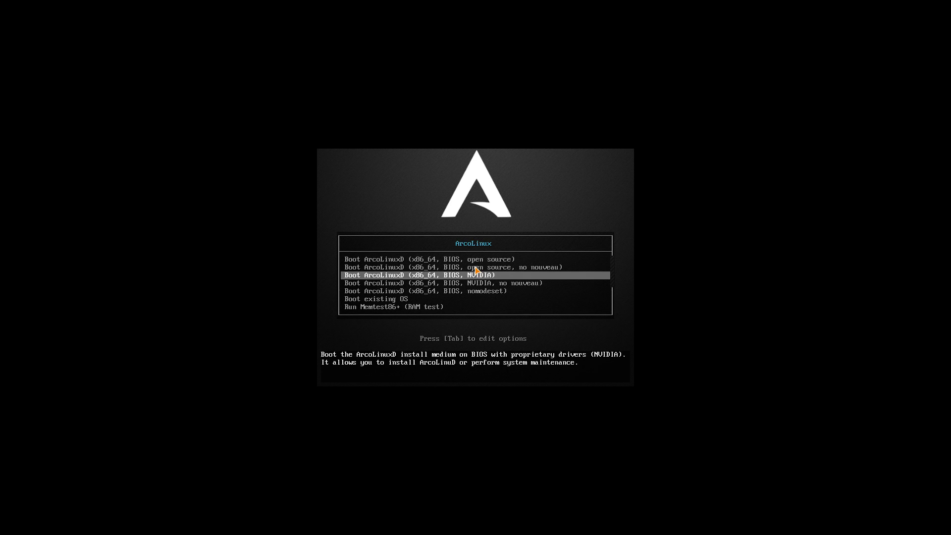
key("Down")
key("Up")
key("Down")
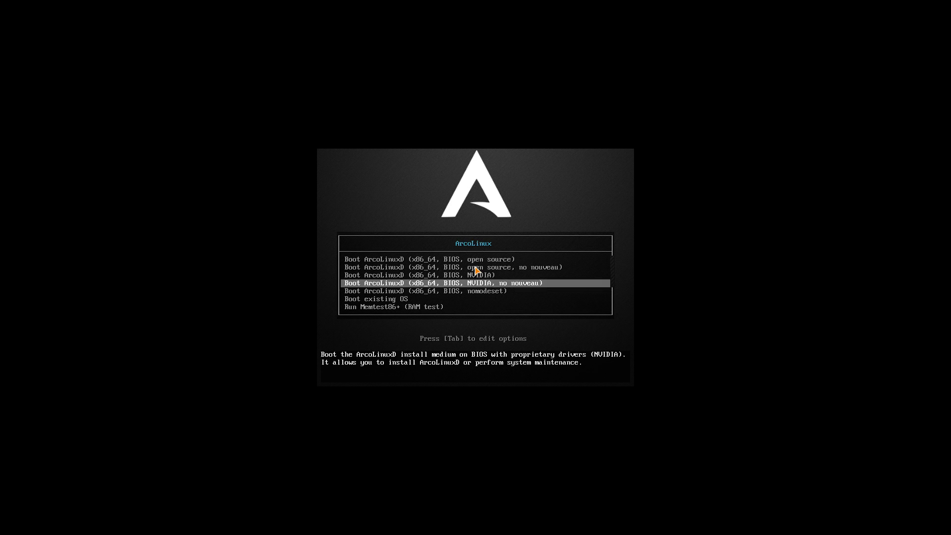
key("Up")
key("Down")
key("Up")
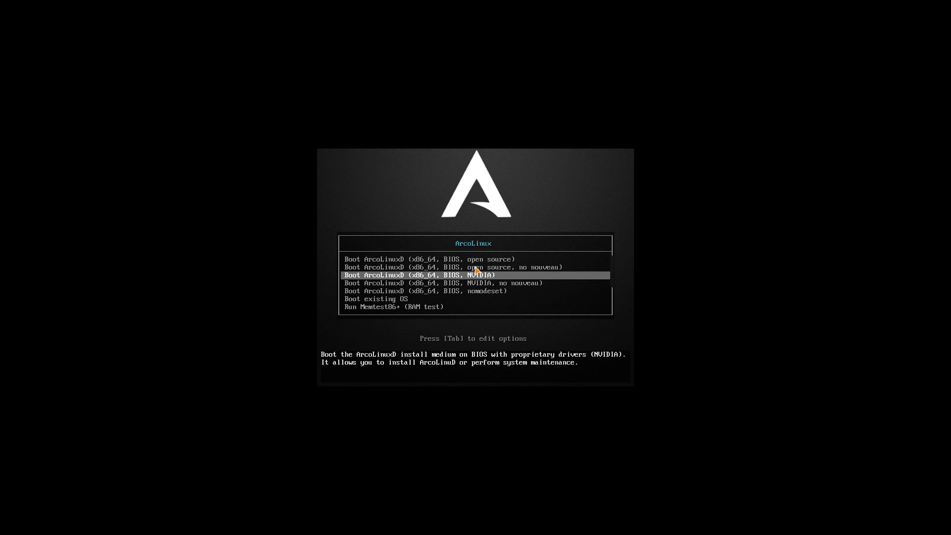
Compare the open source, open source no nouveau and nomodeset boot entries.
key("Down")
key("Down")
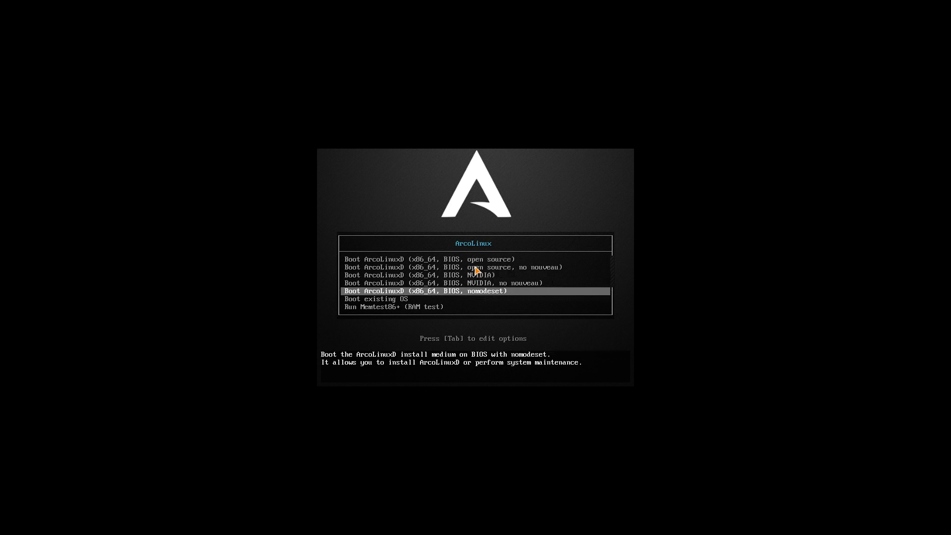
key("Up")
key("Up")
key("Up")
key("Up")
key("Down")
key("Down")
key("Down")
key("Down")
key("Up")
key("Up")
key("Up")
key("Up")
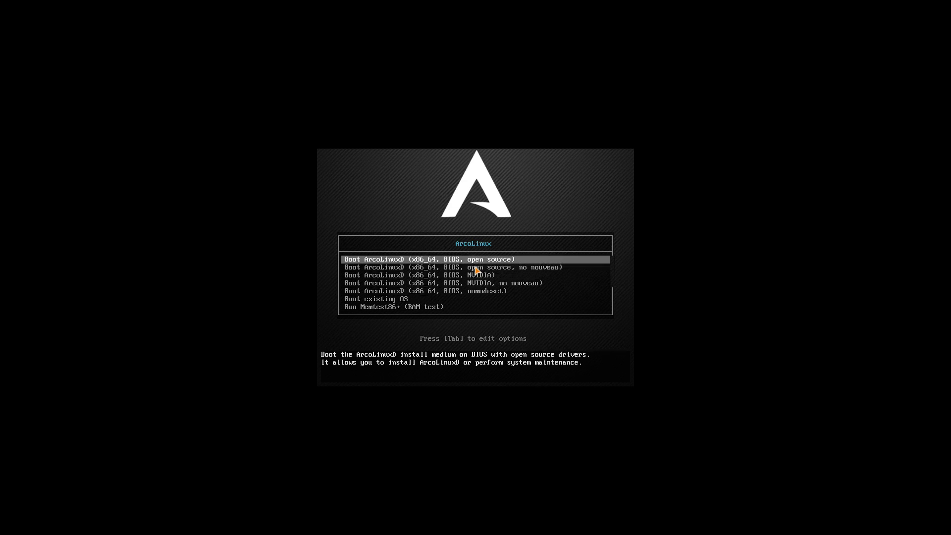
key("Down")
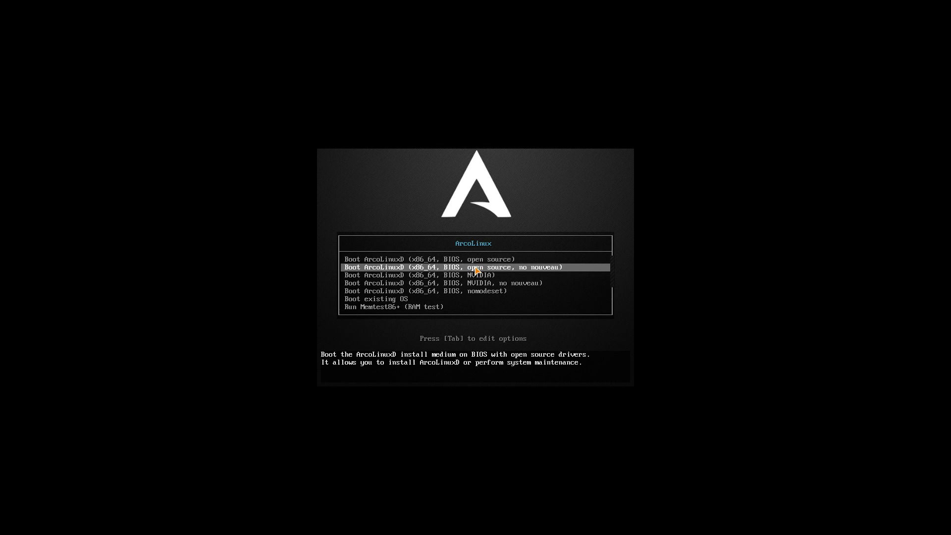
key("Up")
key("Down")
key("Up")
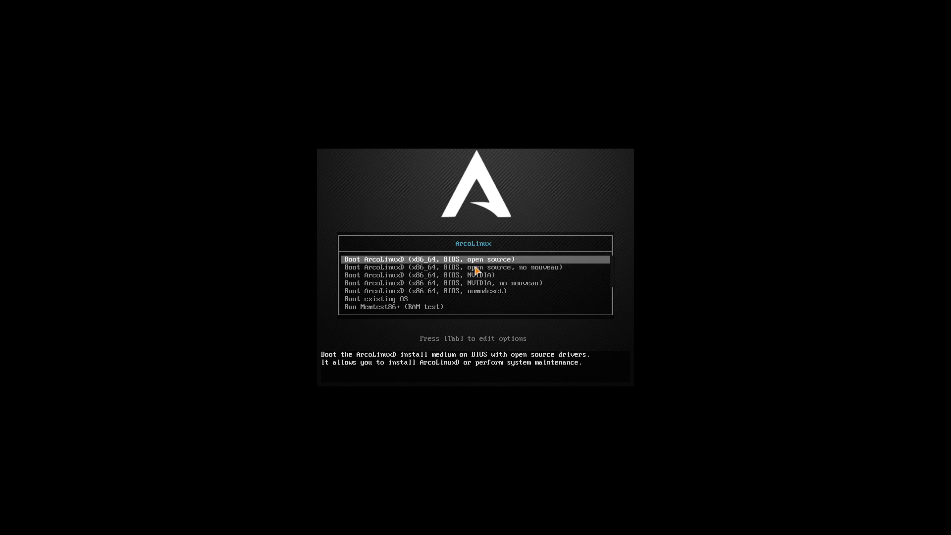
Browse the NVIDIA boot entries, then return to 'Boot ArcoLinuxD (x86_64, BIOS, open source)'.
key("Down")
key("Down")
key("Down")
key("Up")
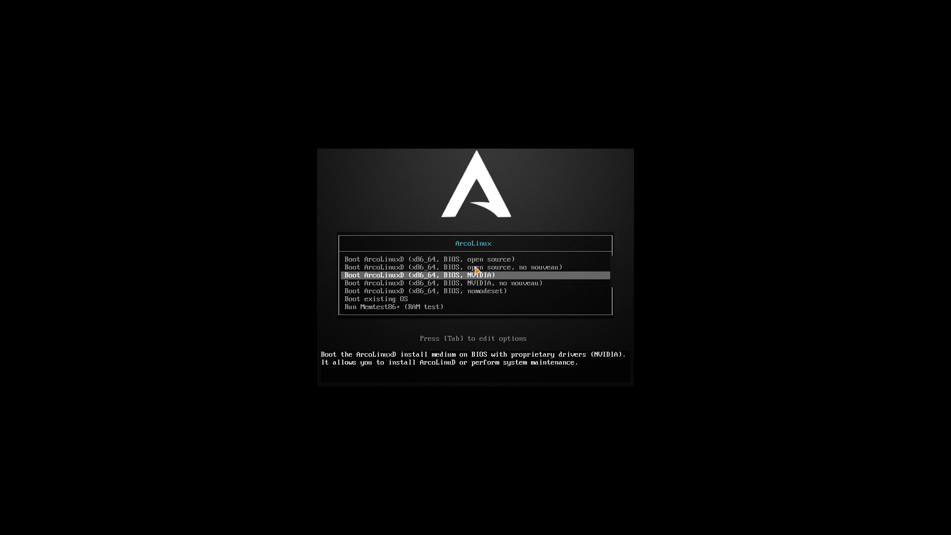
key("Down")
key("Up")
key("Up")
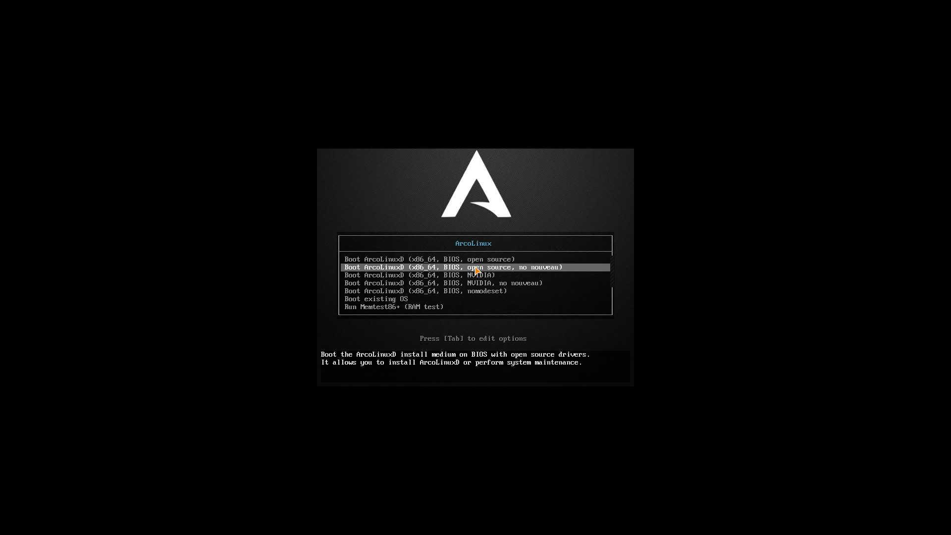
key("Up")
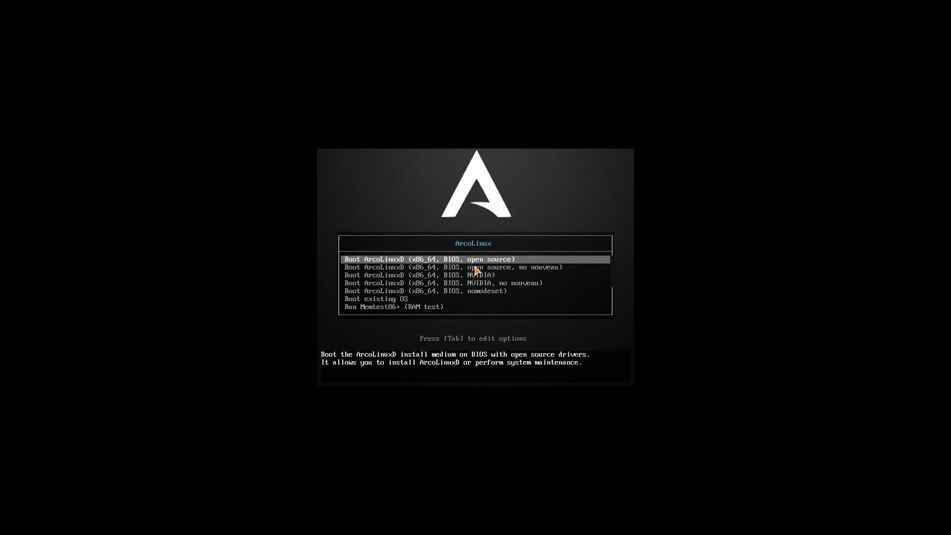
key("Down")
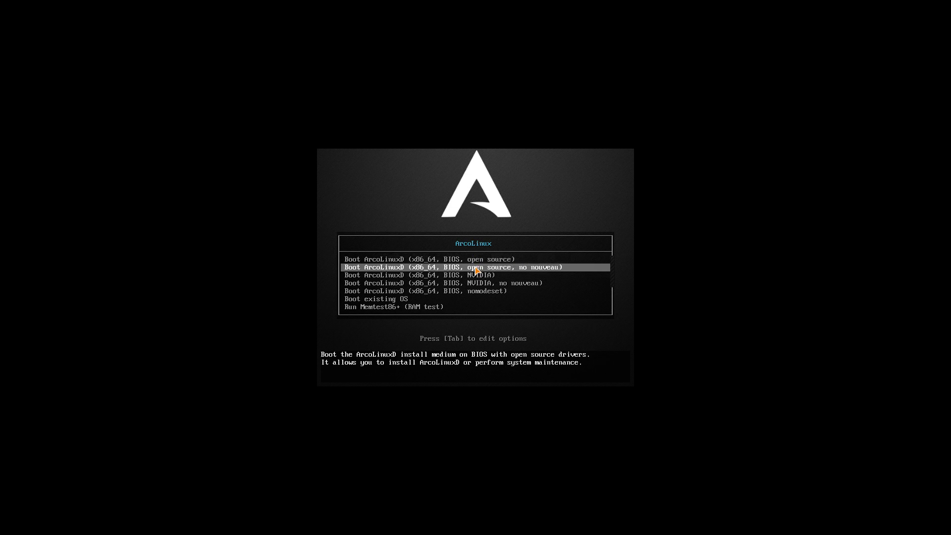
key("Down")
key("Up")
key("Down")
key("Down")
key("Up")
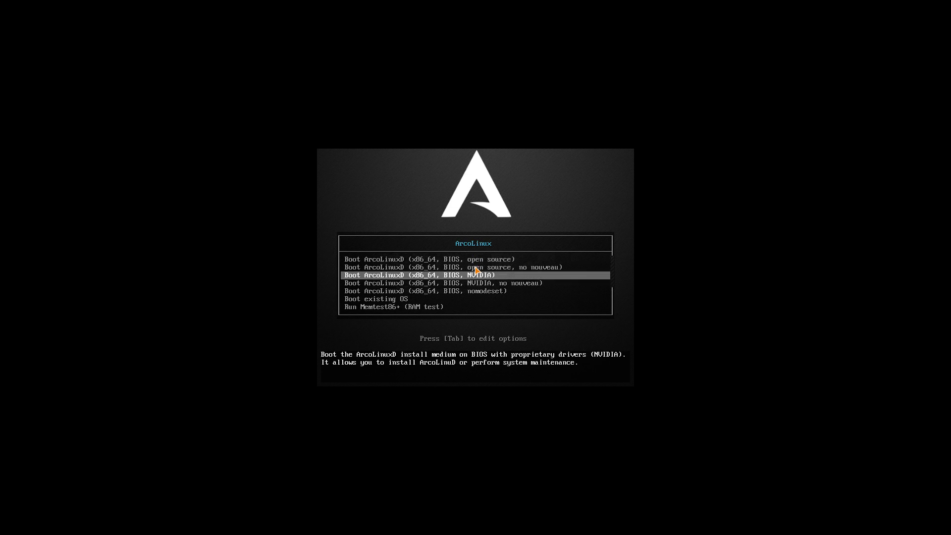
key("Down")
key("Up")
key("Down")
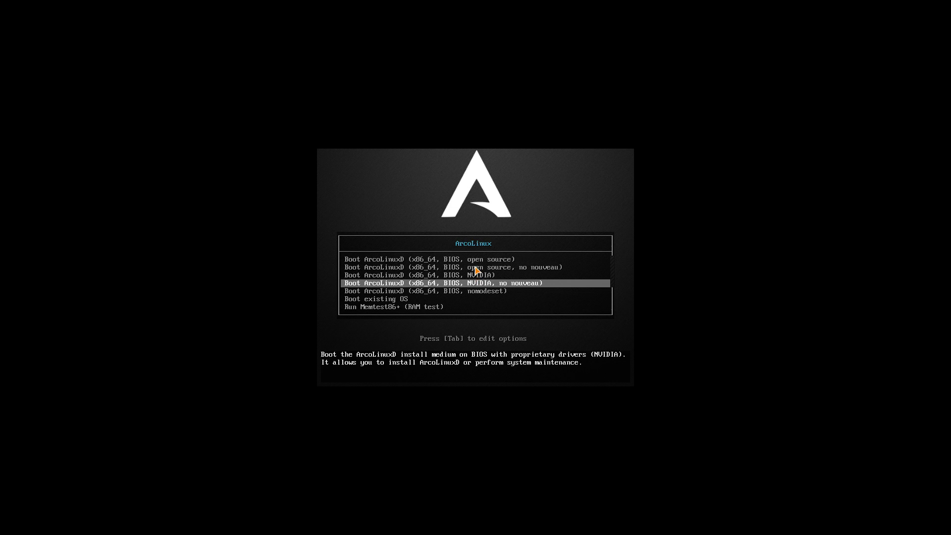
key("Up")
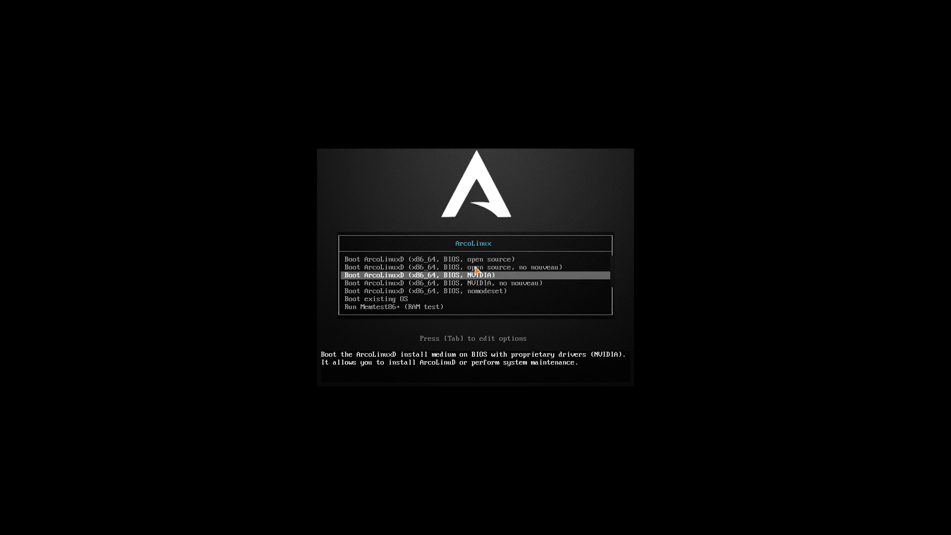
key("Up")
key("Up")
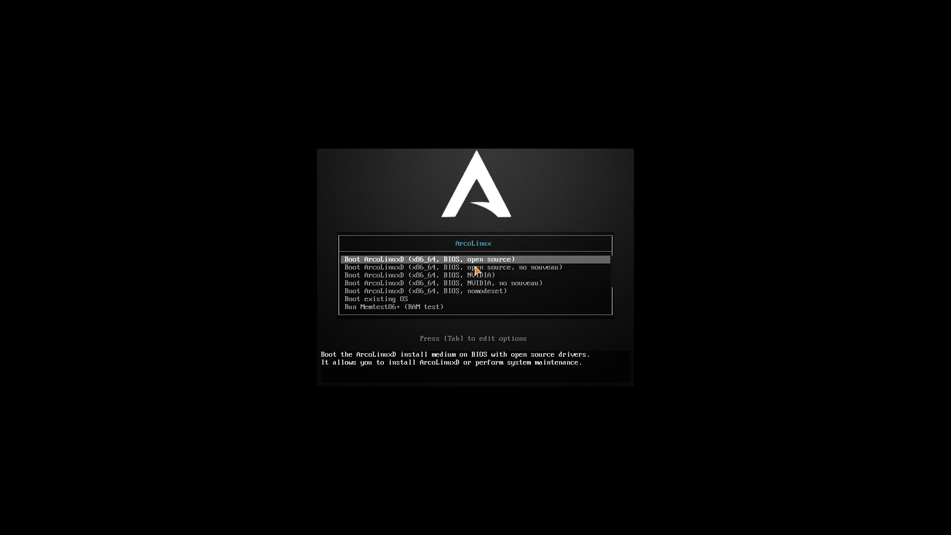
Boot the open source entry and wait for the live desktop with the Welcome App.
key("Return")
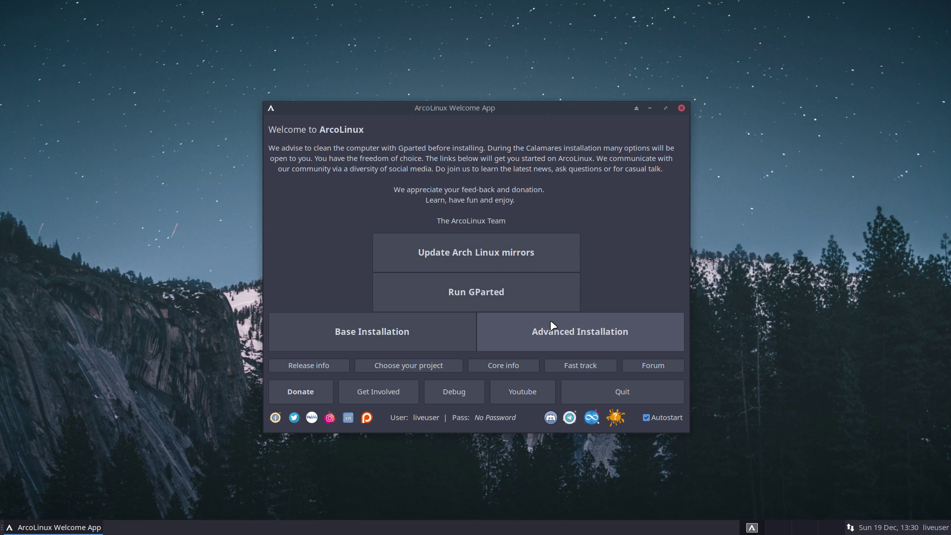
Start Base Installation, pick the Belgian keyboard and Erase disk, and advance to the Users page.
left_click(434, 328)
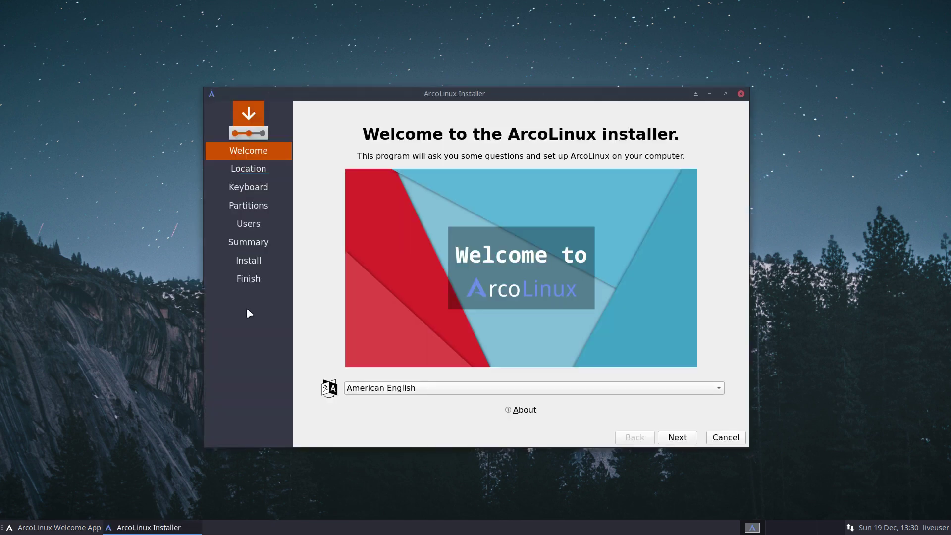
left_click(682, 438)
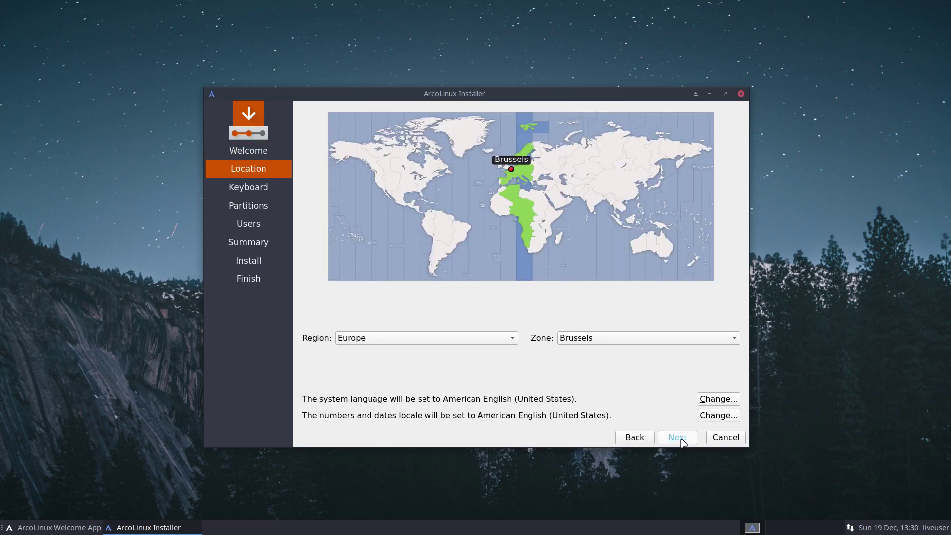
left_click(679, 439)
scroll(397, 317, "up", 4)
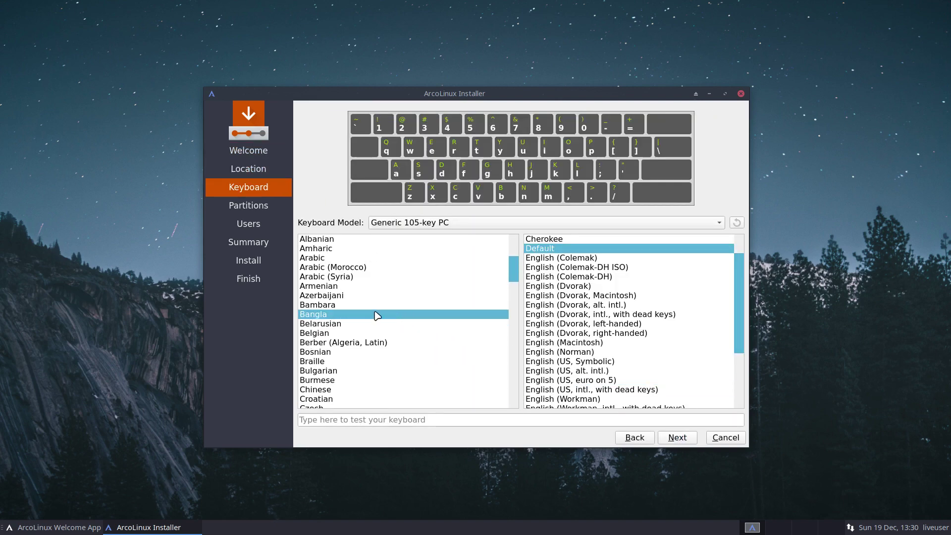
left_click(343, 334)
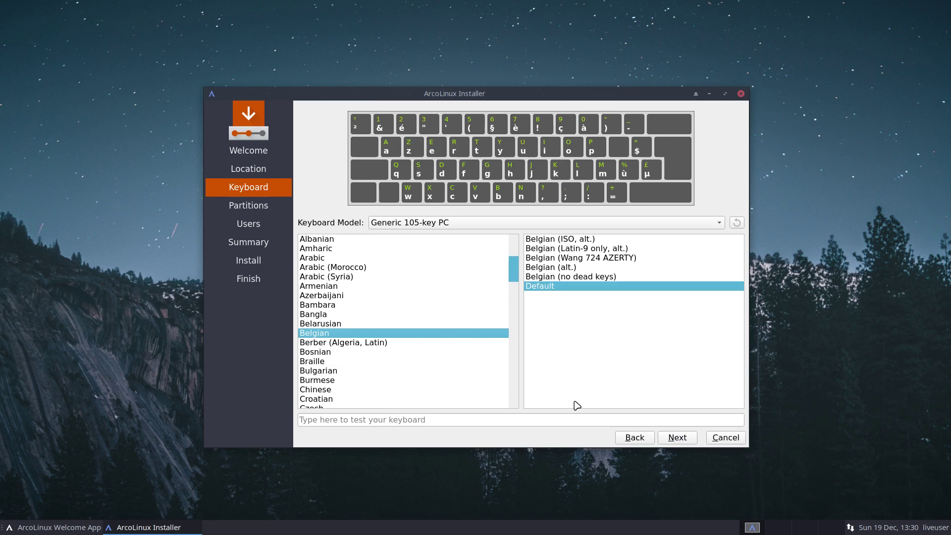
left_click(670, 439)
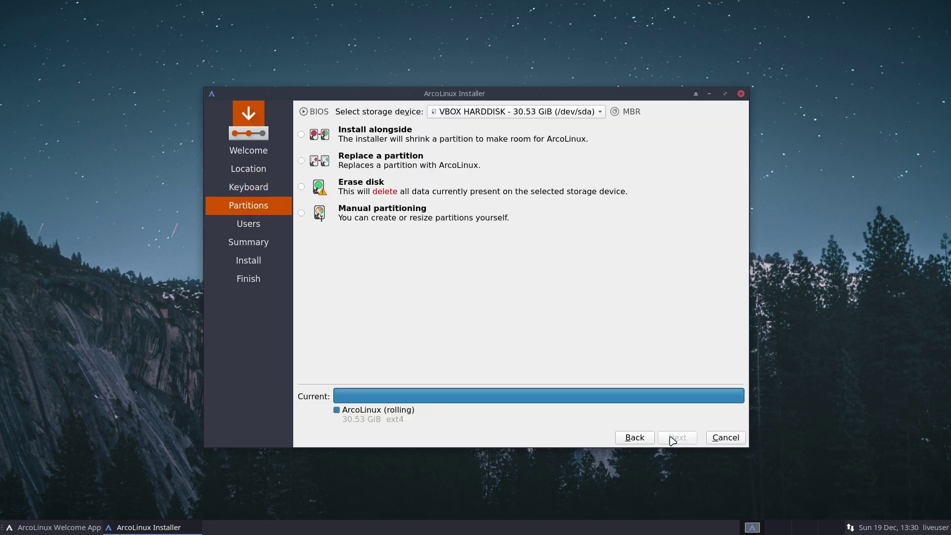
left_click(374, 192)
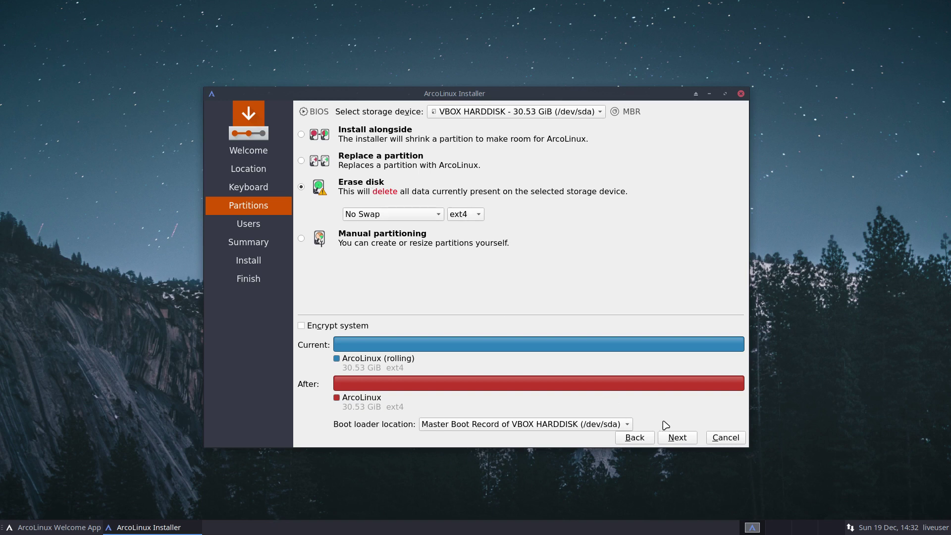
left_click(677, 438)
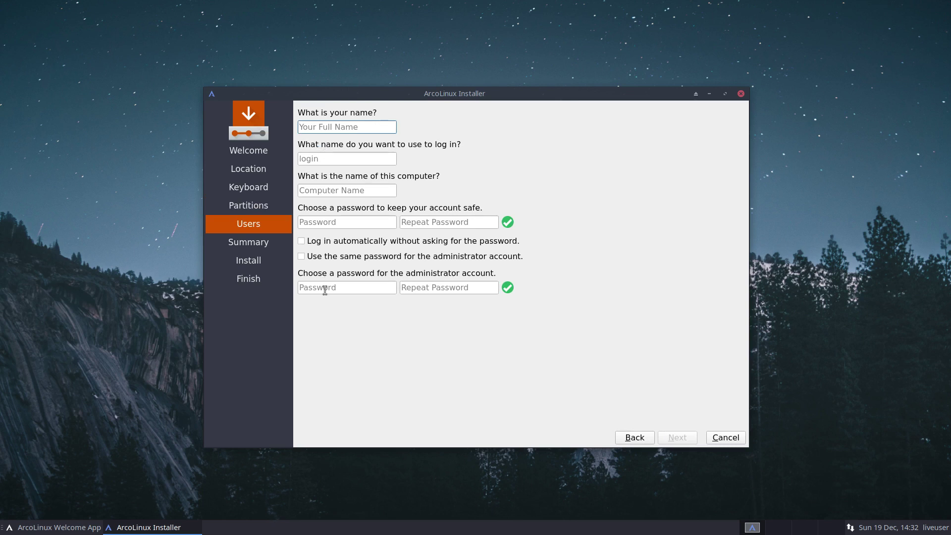
Confirm cancelling the base installer and launch Advanced Installation from the Welcome App.
left_click(714, 438)
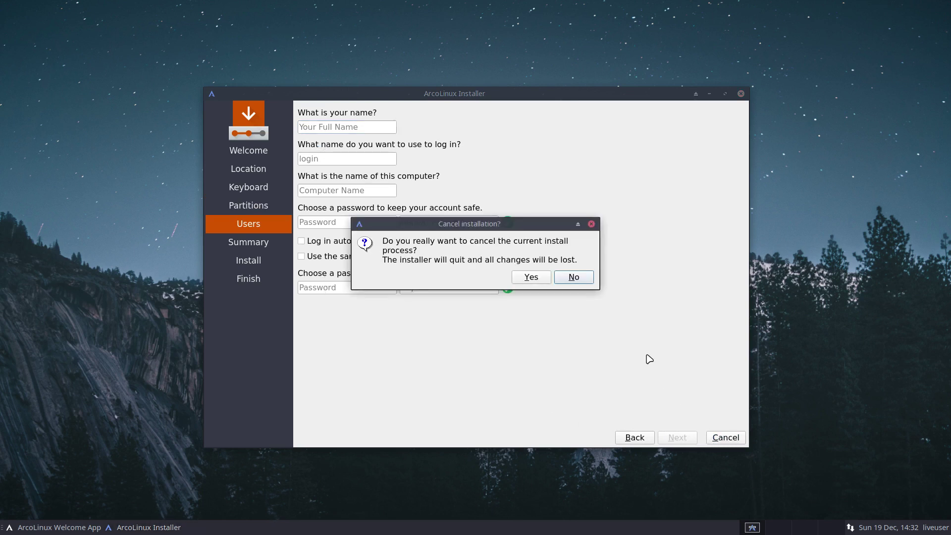
left_click(539, 280)
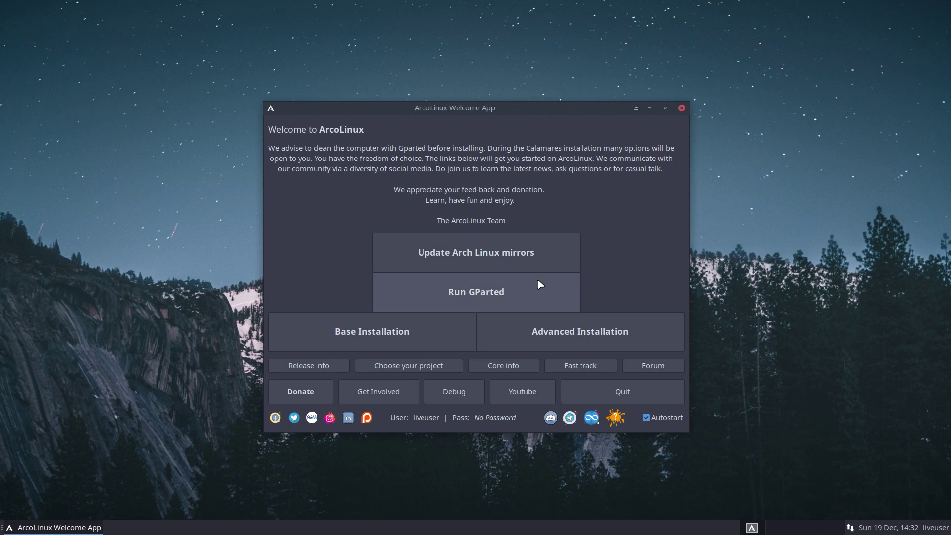
left_click(570, 335)
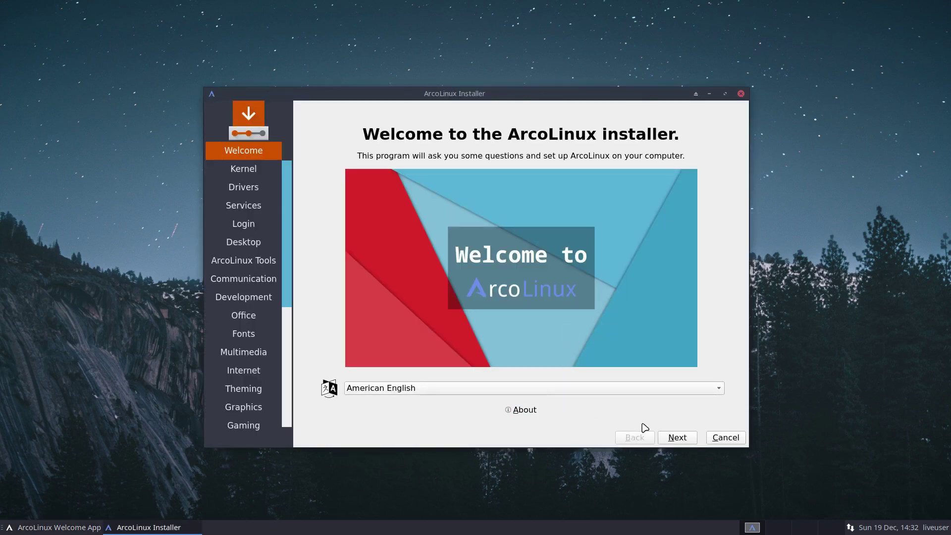
Advance through Kernel, Drivers, Services, Login (selecting Ly) and Desktop to ArcoLinux Tools.
left_click(670, 436)
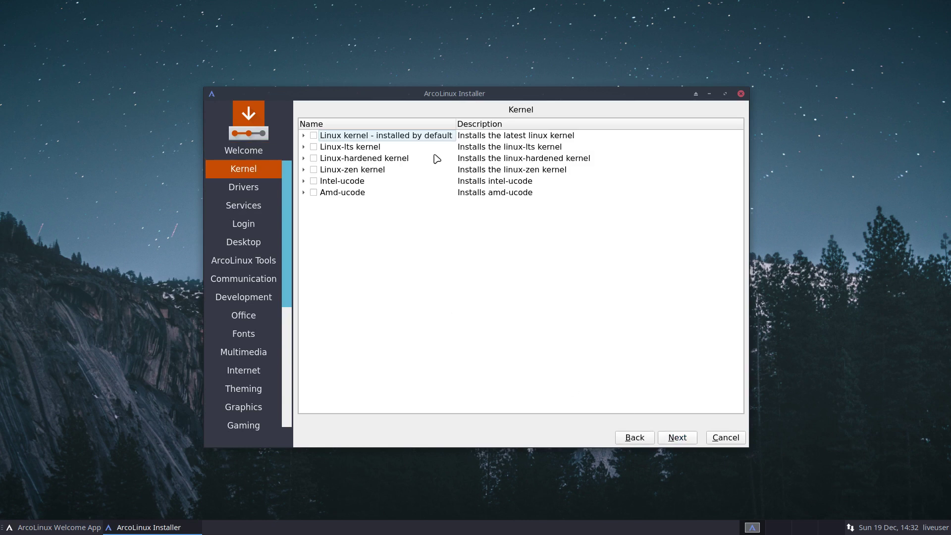
left_click(669, 437)
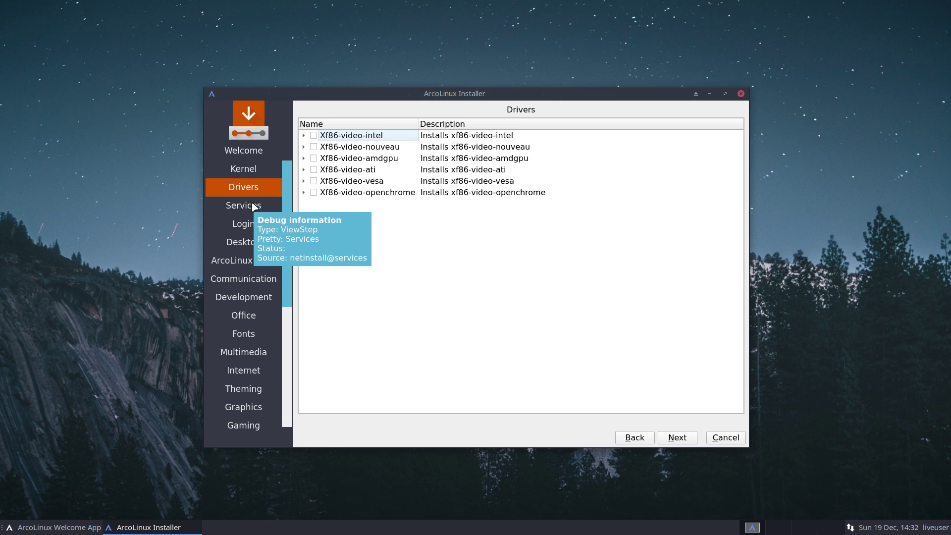
left_click(682, 438)
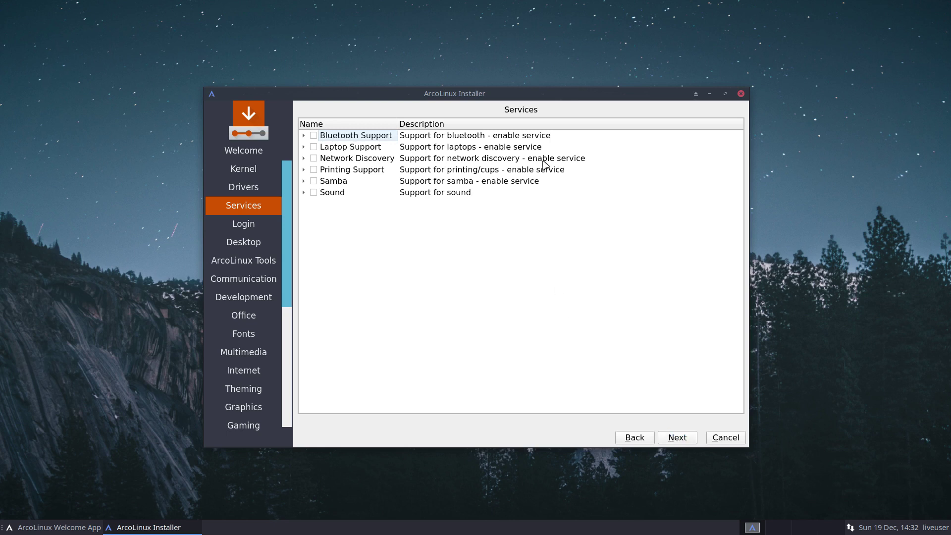
left_click(677, 437)
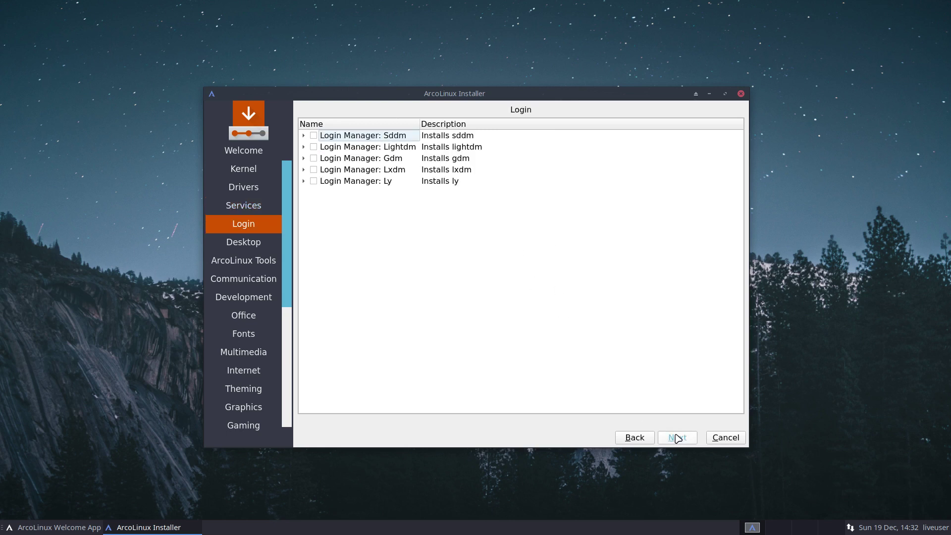
left_click(447, 184)
left_click(668, 436)
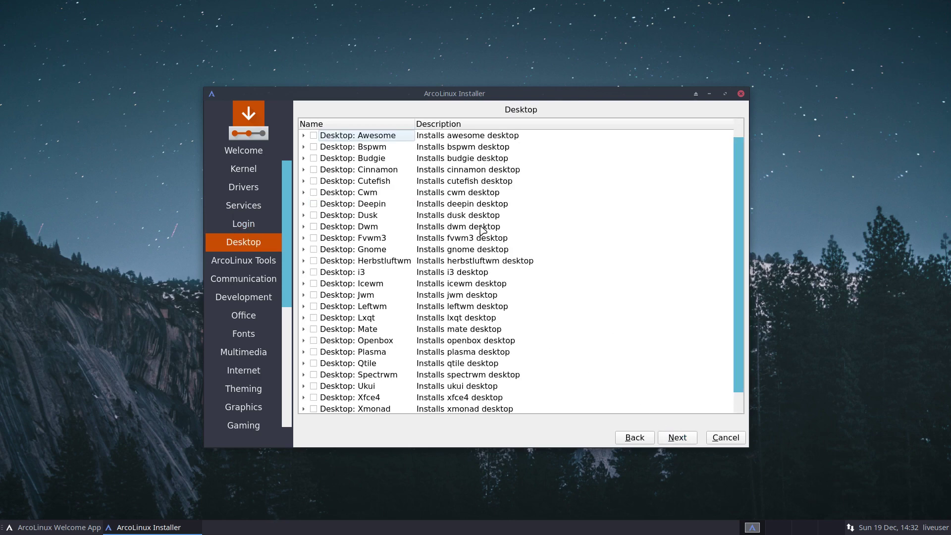
scroll(467, 166, "down", 1)
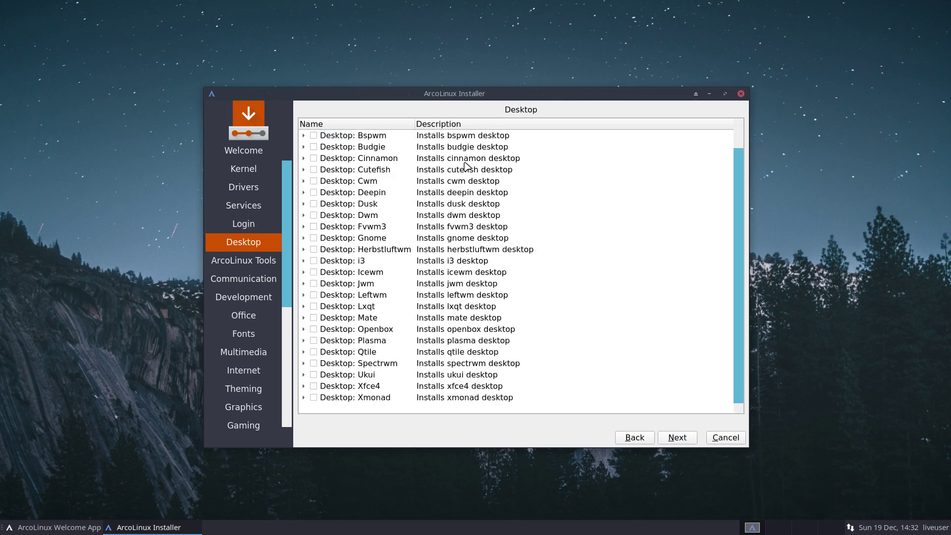
left_click(670, 438)
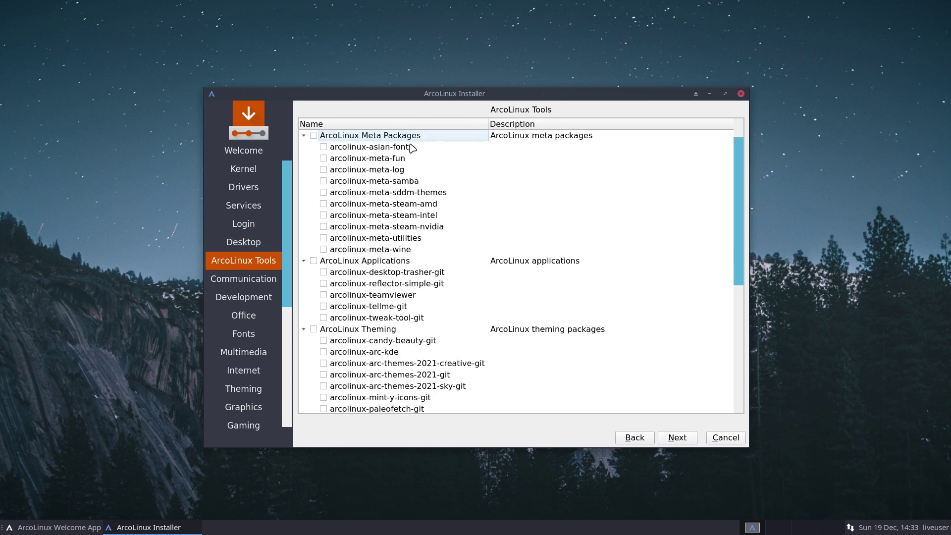
scroll(394, 255, "down", 3)
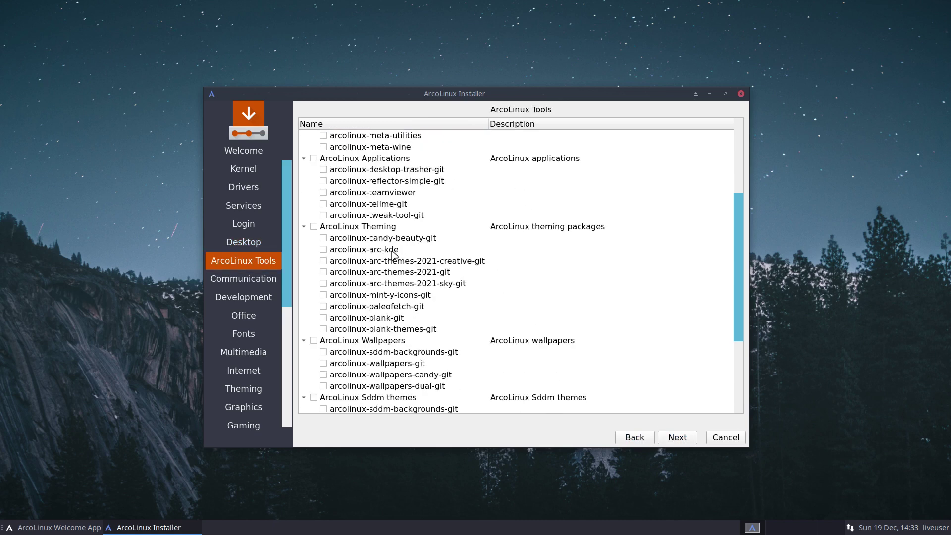
scroll(394, 255, "down", 2)
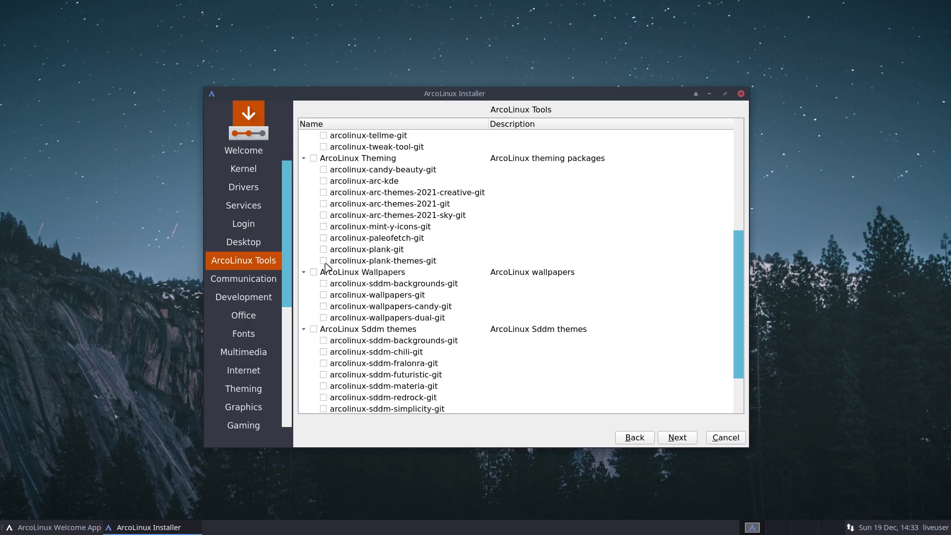
scroll(334, 364, "down", 2)
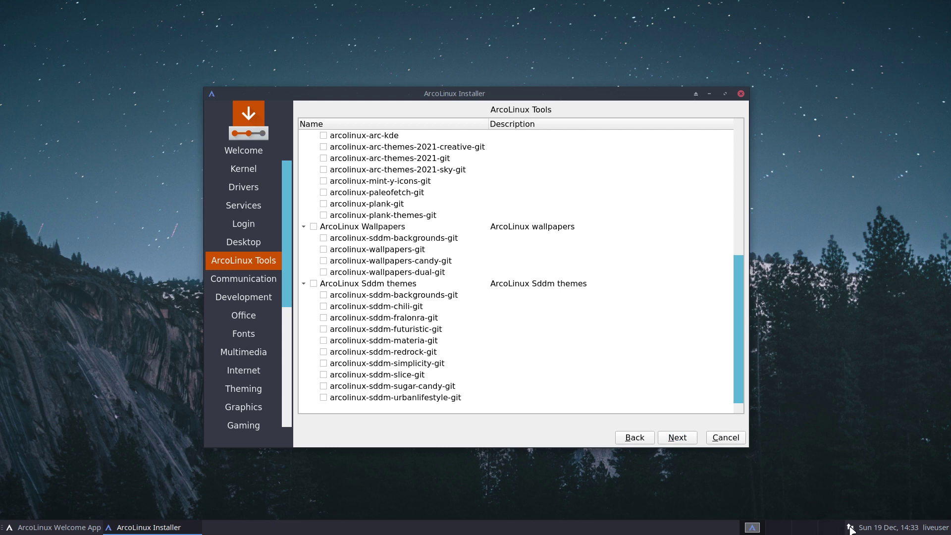
scroll(375, 282, "up", 7)
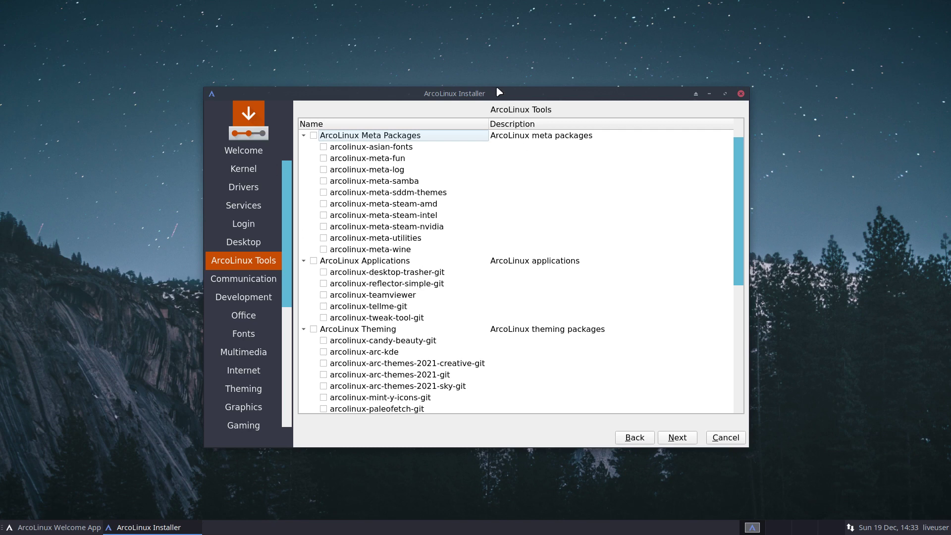
Drag the ArcoLinux Installer window by its title bar slightly to the left.
mouse_move(517, 92)
left_mouse_down()
mouse_move(653, 91)
mouse_move(808, 124)
mouse_move(696, 87)
mouse_move(516, 87)
left_mouse_up()
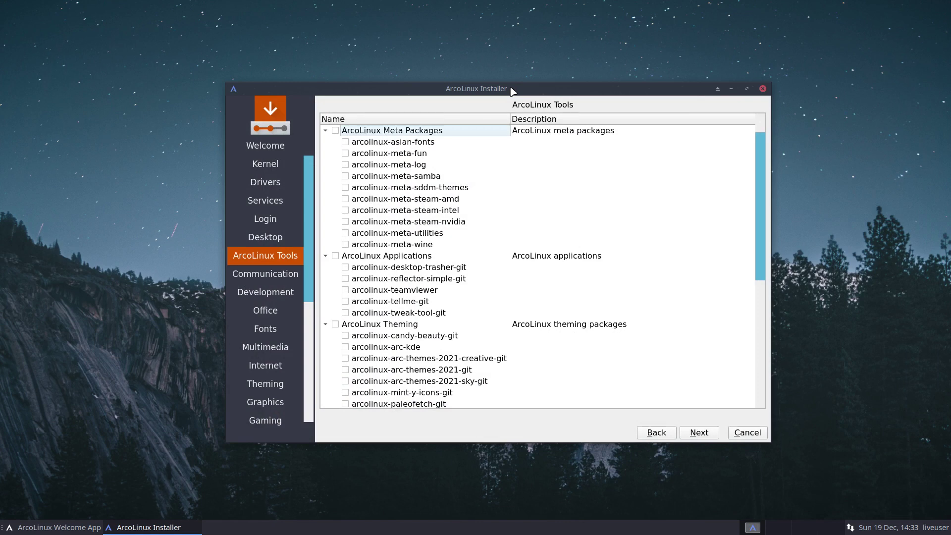
left_click_drag(513, 91, 498, 91)
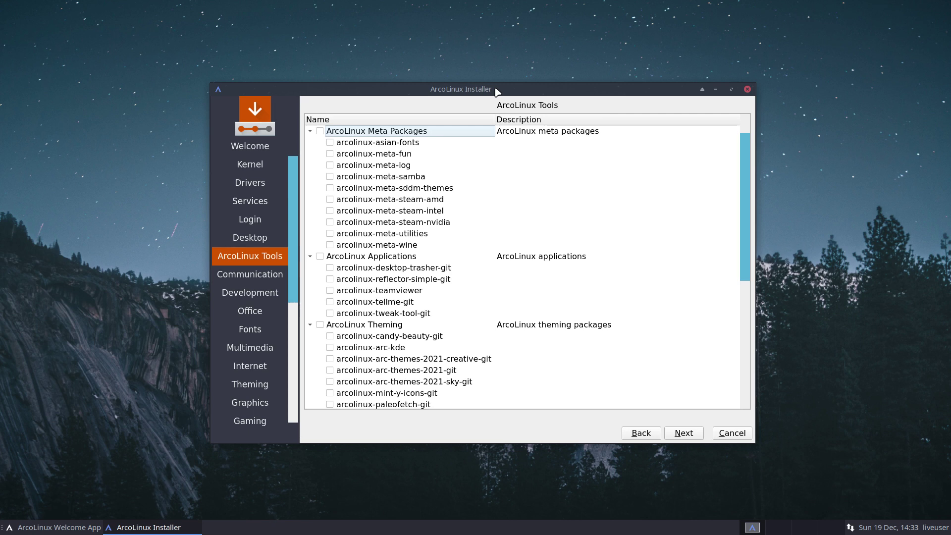
Skip the Communication, Development, Office and Fonts pages to Multimedia without ticking packages.
left_click(684, 433)
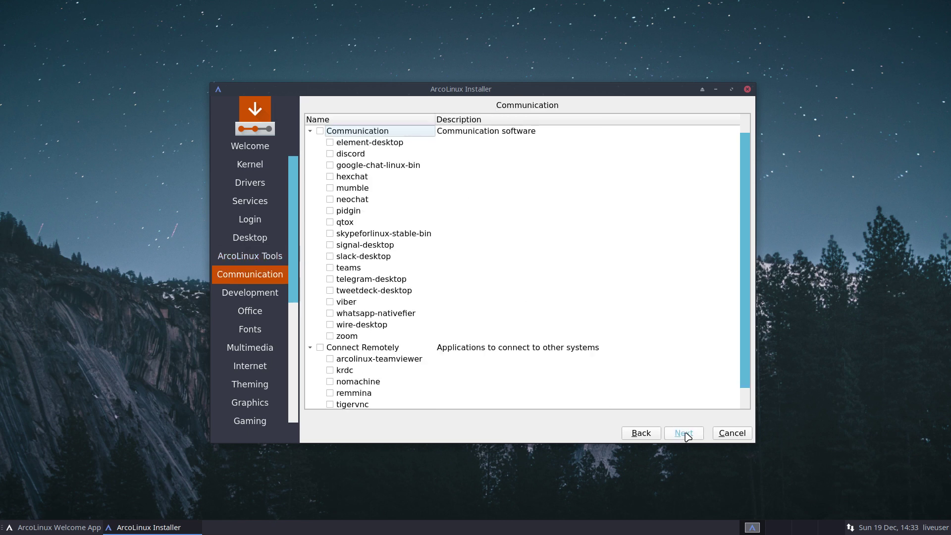
left_click(684, 433)
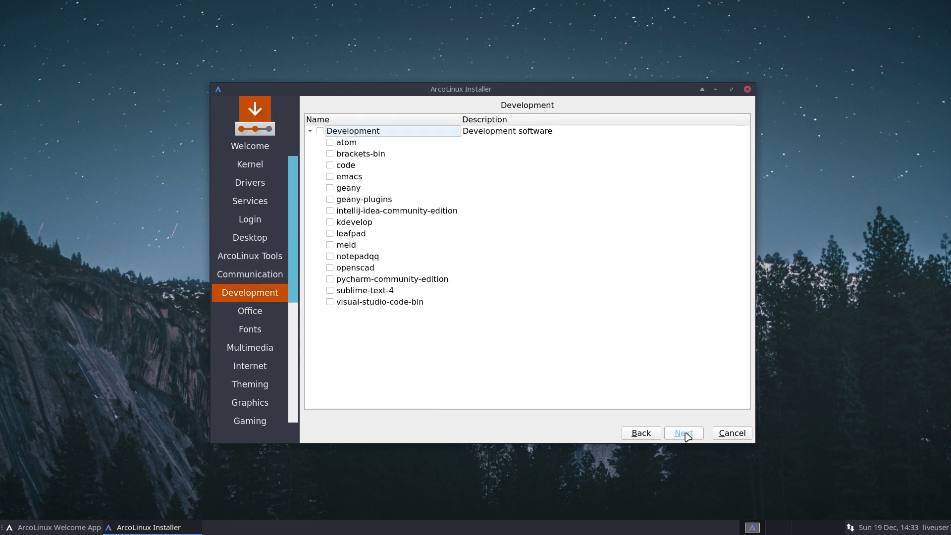
left_click(684, 432)
left_click(684, 433)
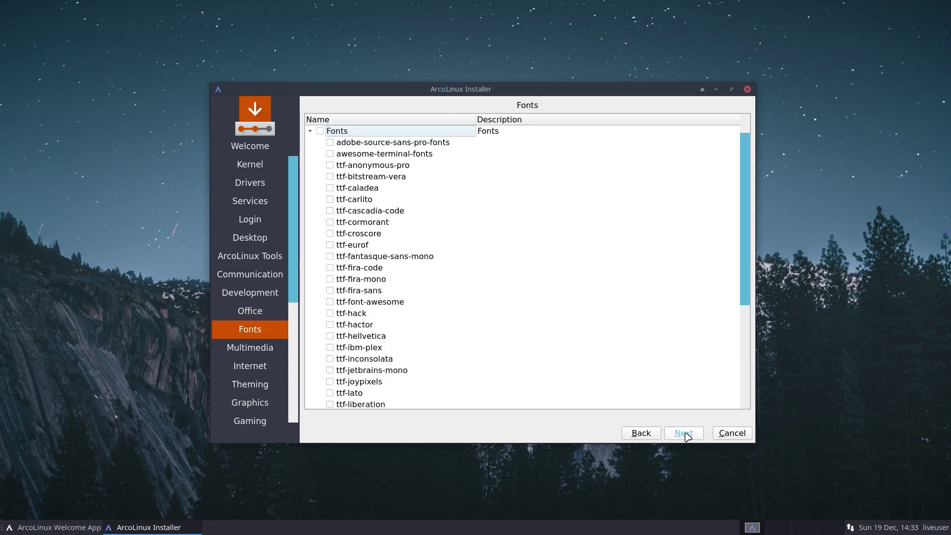
left_click(684, 433)
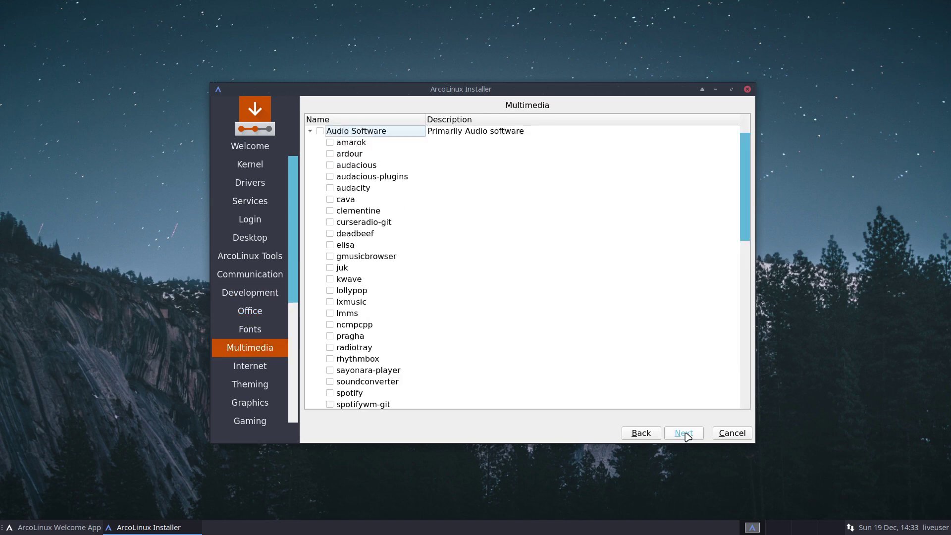
Maximize the installer and skip Internet, Theming, Graphics, Gaming, Terminals and Filemanagers to Usb Utilities.
left_click(730, 89)
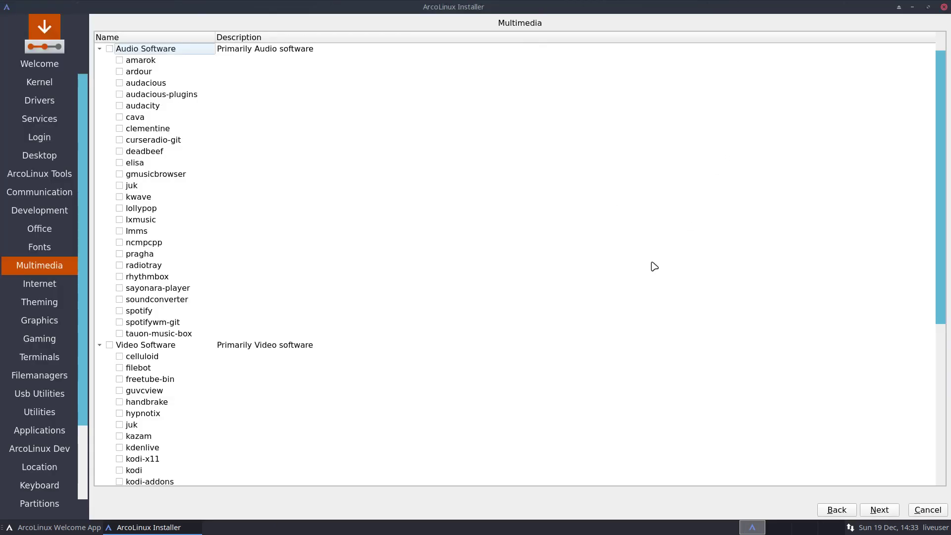
left_click(880, 511)
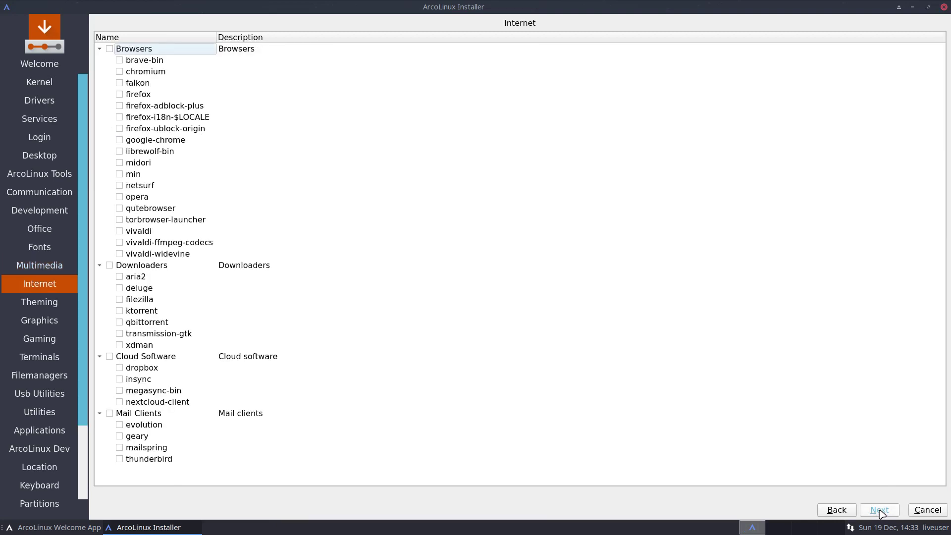
left_click(880, 511)
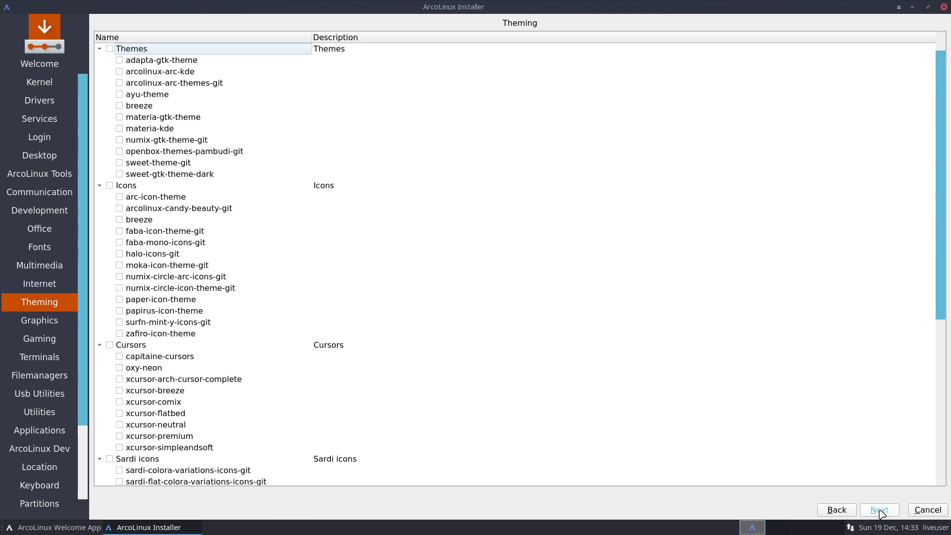
left_click(880, 511)
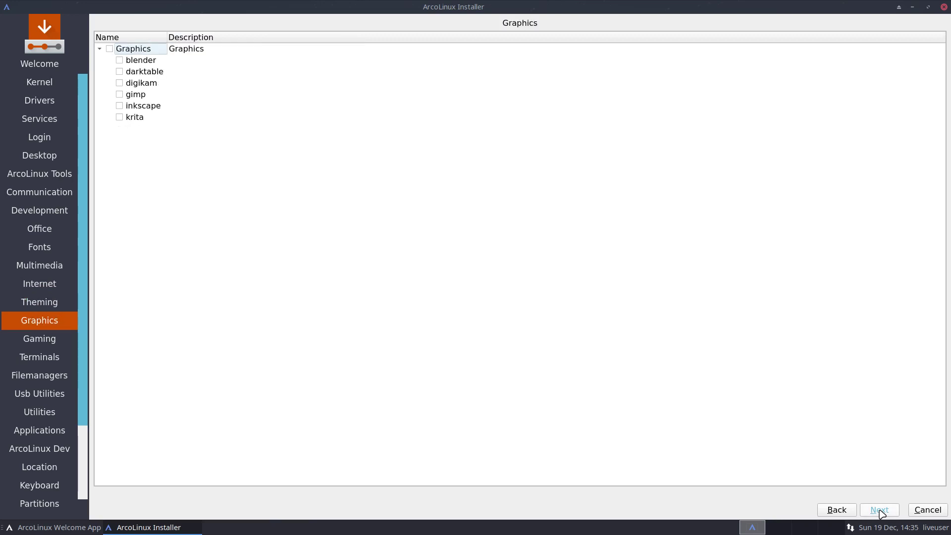
left_click(880, 511)
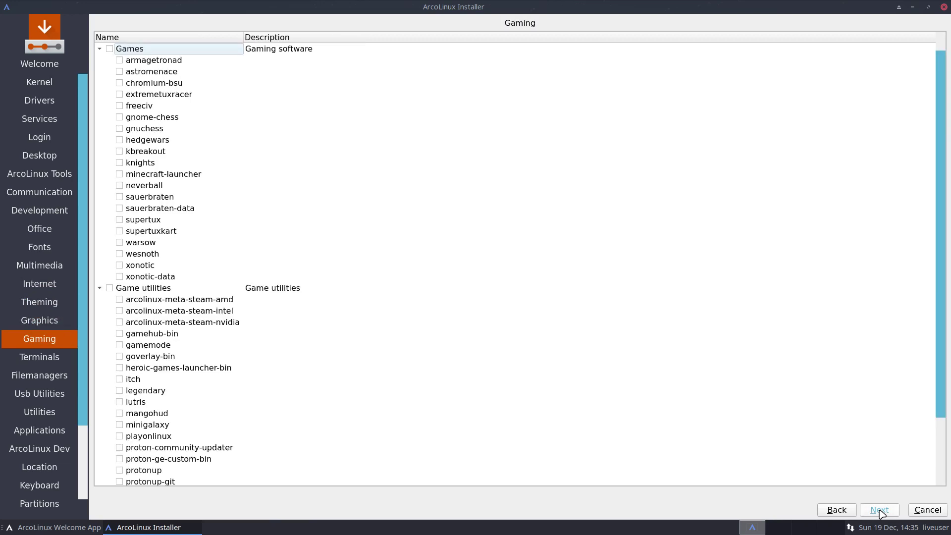
left_click(880, 511)
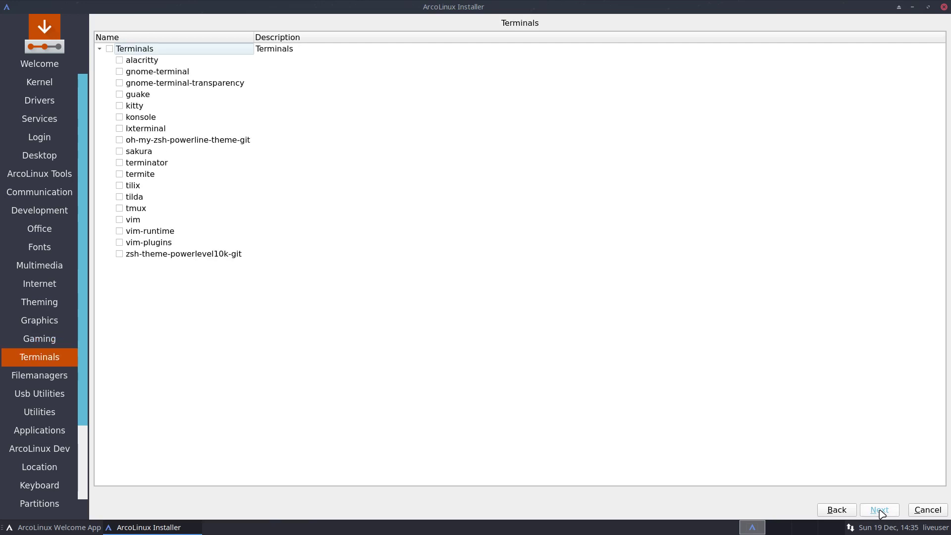
left_click(880, 511)
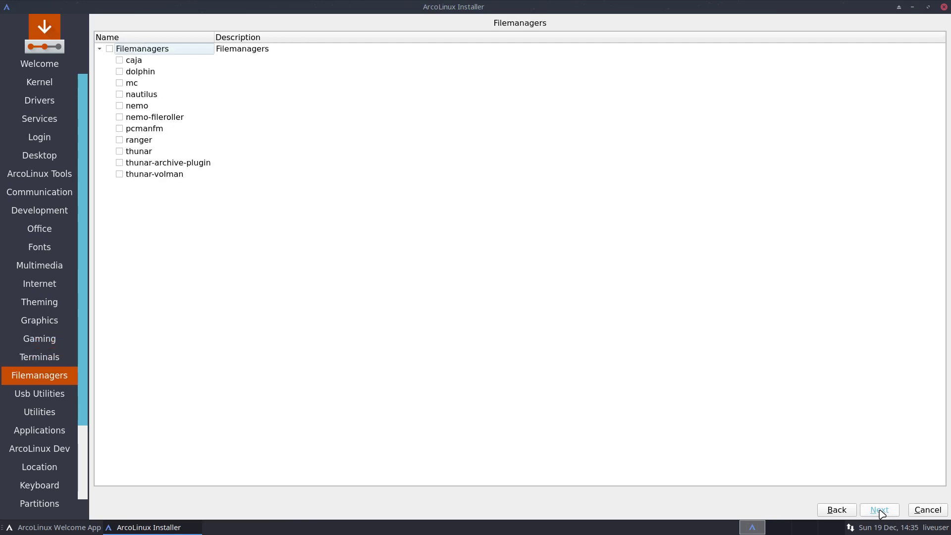
left_click(880, 511)
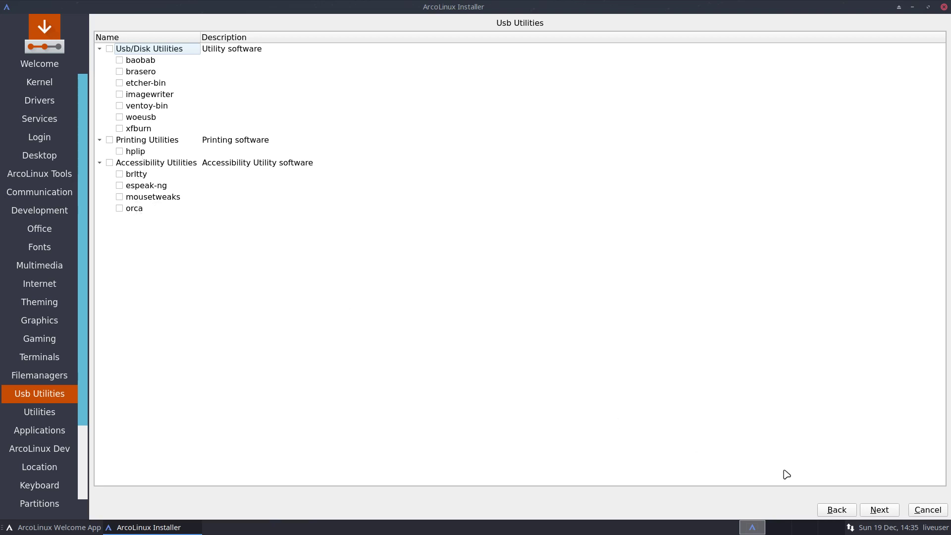
Move past Usb Utilities to the Utilities page and scroll through its package list.
left_click(878, 510)
left_click(871, 510)
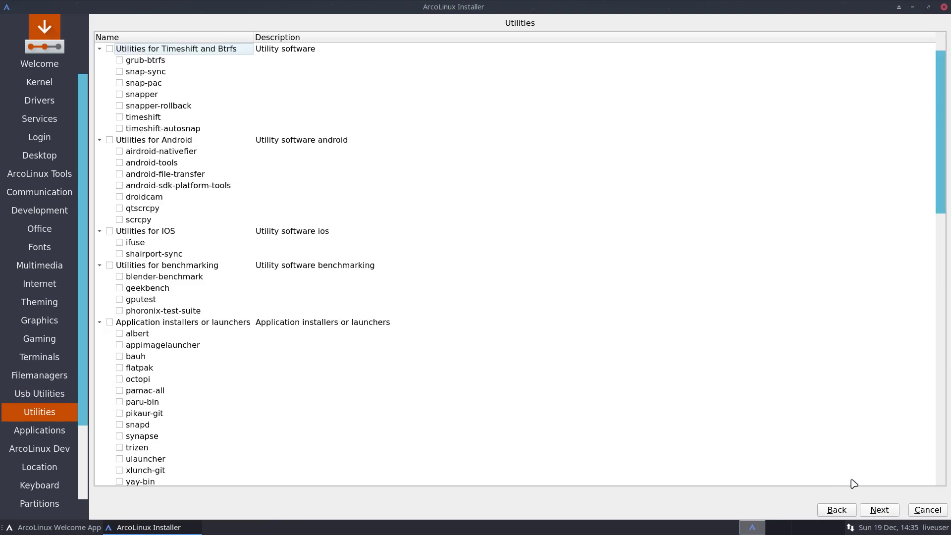
scroll(708, 375, "down", 3)
scroll(708, 375, "down", 3)
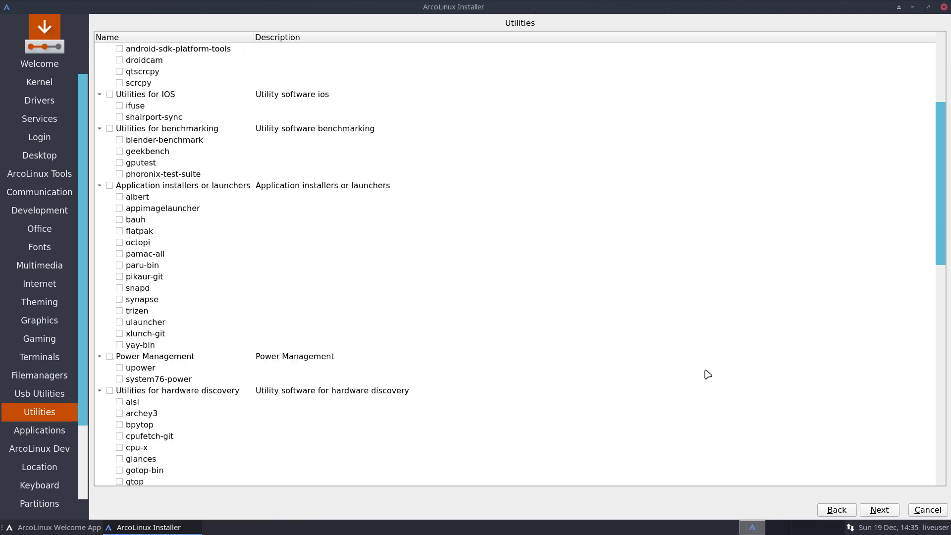
scroll(709, 374, "down", 10)
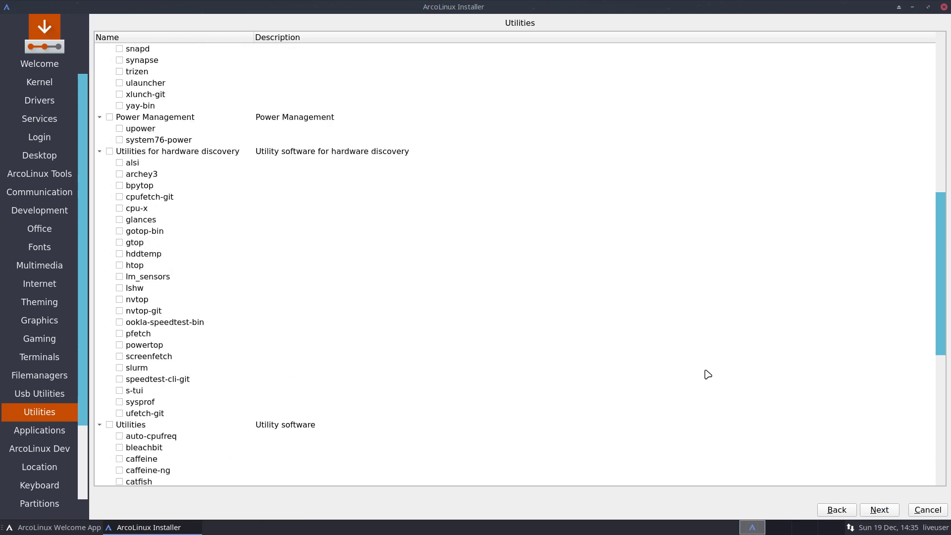
scroll(708, 375, "down", 5)
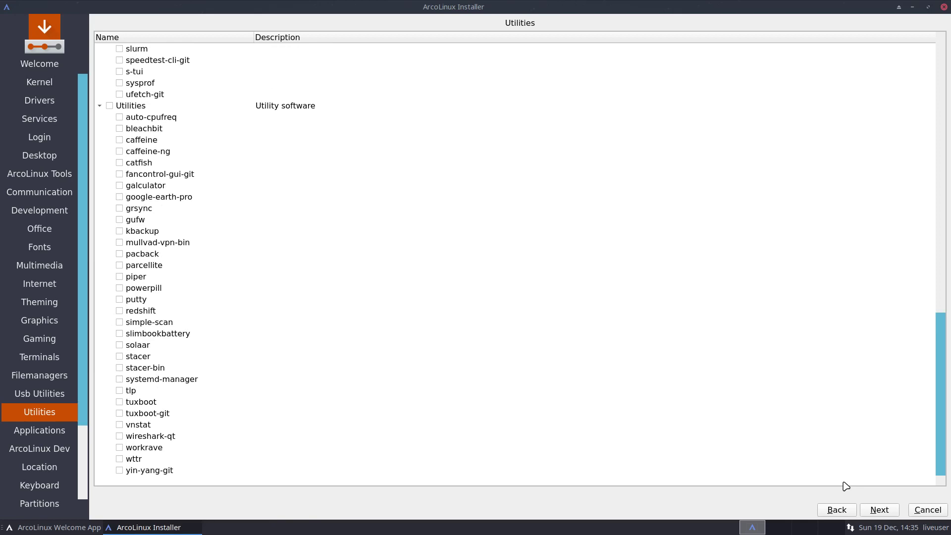
Continue through Applications and ArcoLinux Dev to Location, then step back one page.
left_click(883, 514)
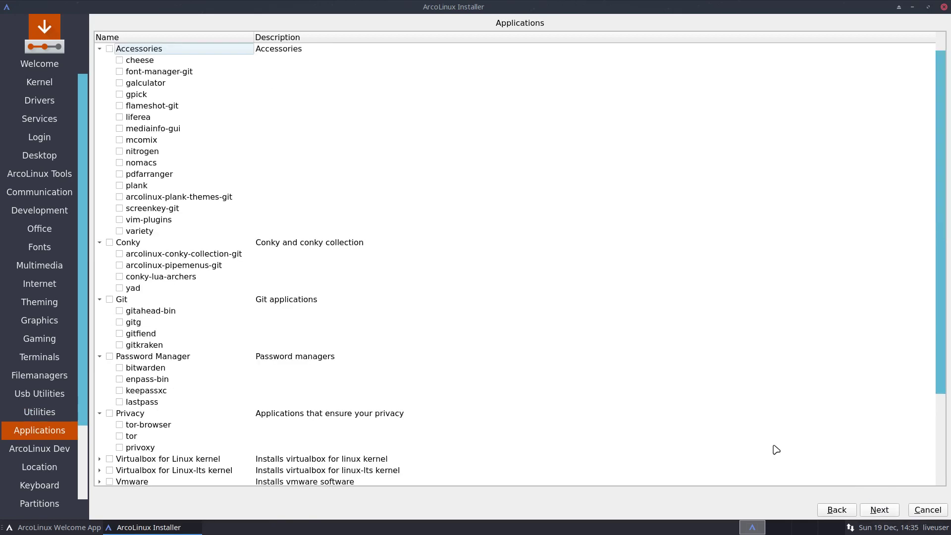
scroll(696, 378, "down", 5)
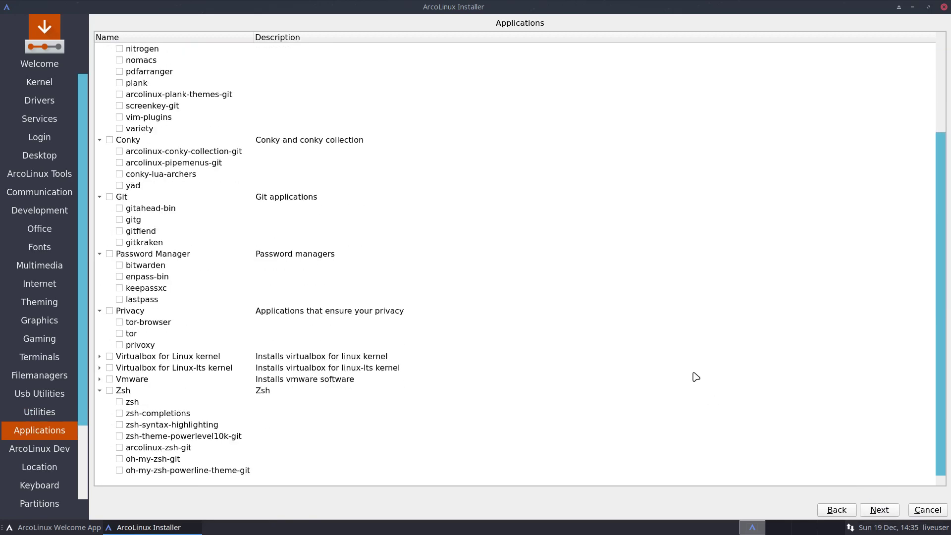
left_click(879, 510)
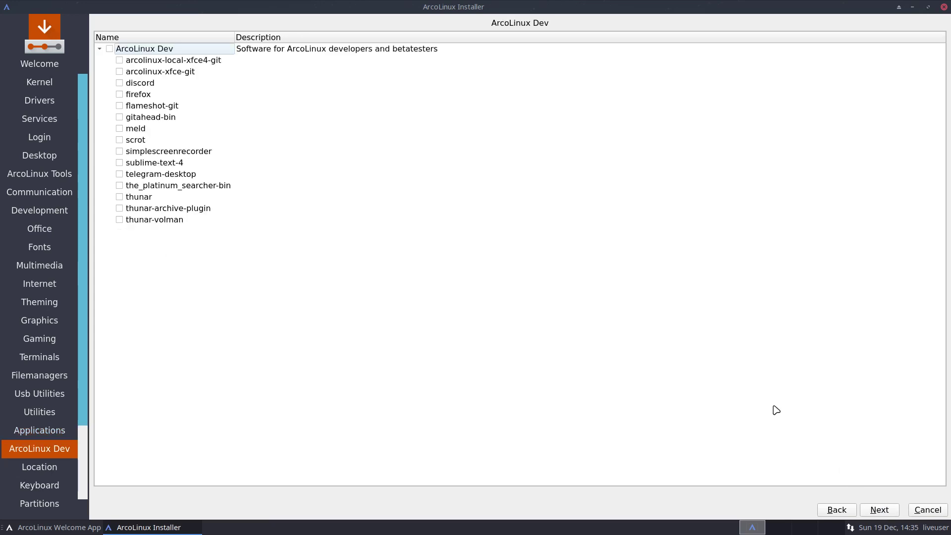
left_click(883, 509)
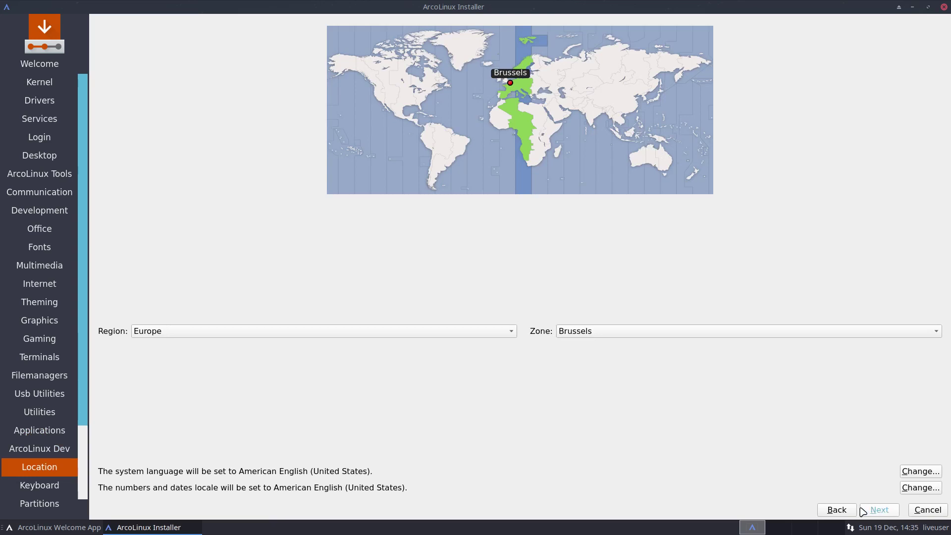
left_click(839, 510)
Step back through all earlier installer pages to the Welcome page.
left_click(840, 511)
left_click(841, 512)
double_click(840, 512)
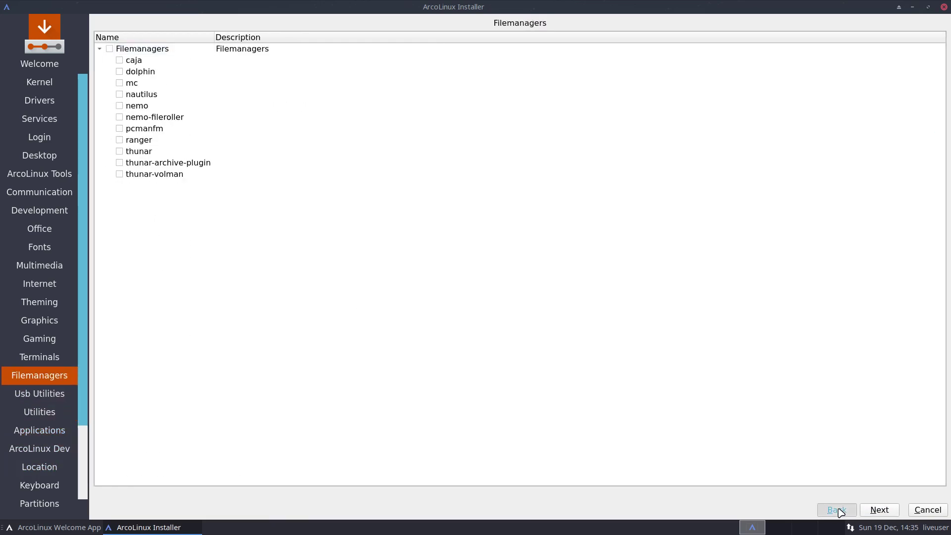
double_click(840, 512)
triple_click(840, 512)
double_click(841, 512)
double_click(841, 512)
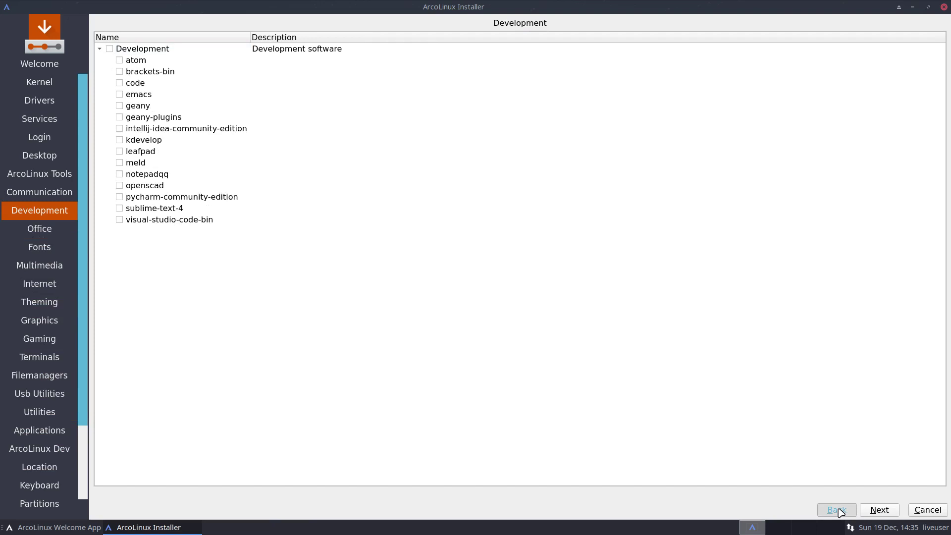
double_click(840, 512)
double_click(840, 512)
left_click(841, 512)
left_click(840, 512)
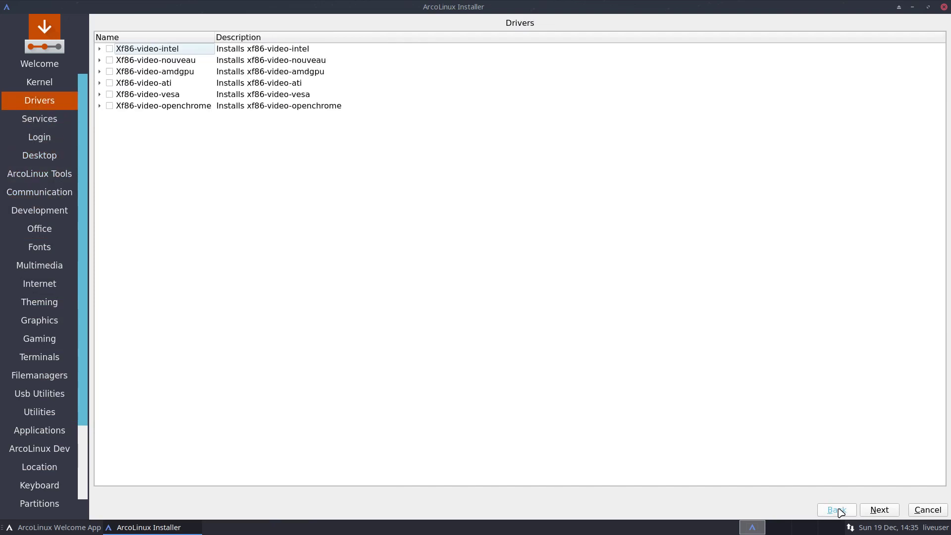
left_click(840, 512)
left_click(840, 512)
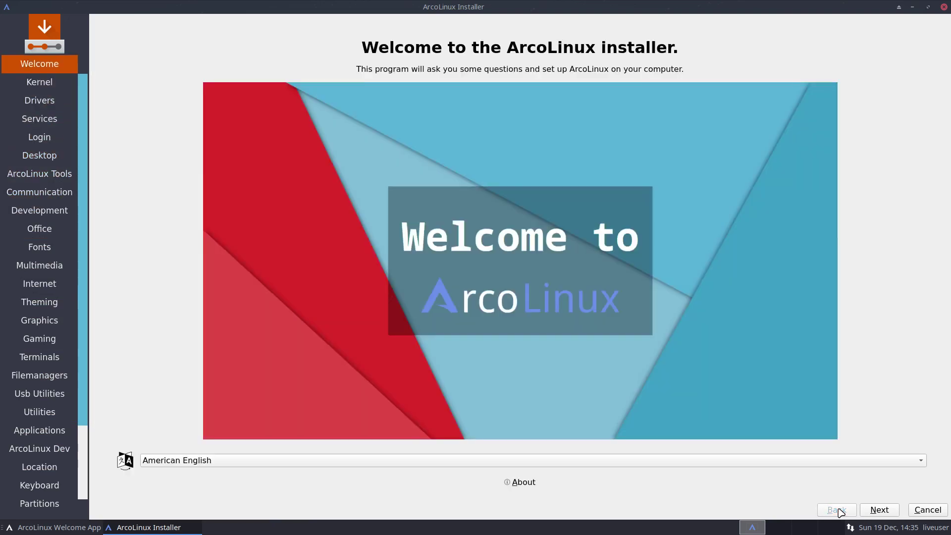
Advance through the Kernel and Drivers pages to the Services page.
left_click(886, 510)
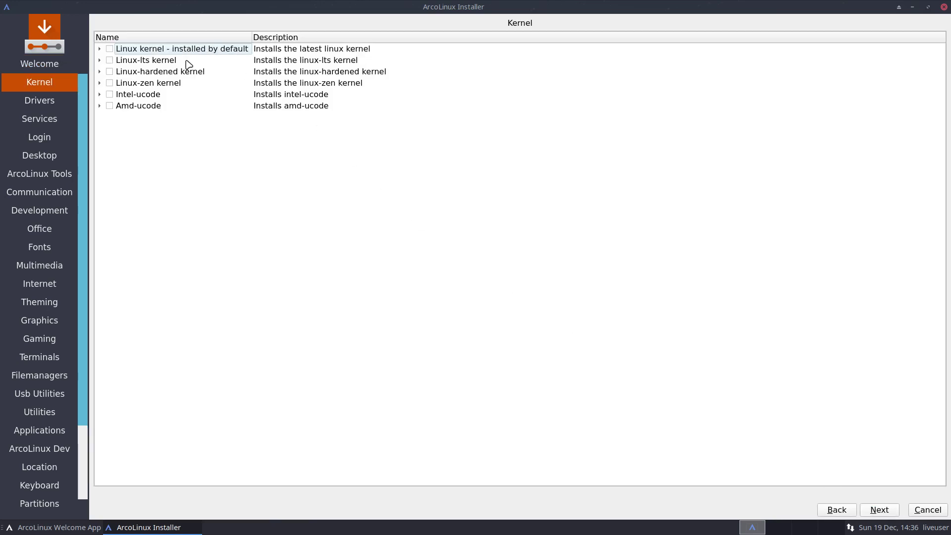
left_click(892, 515)
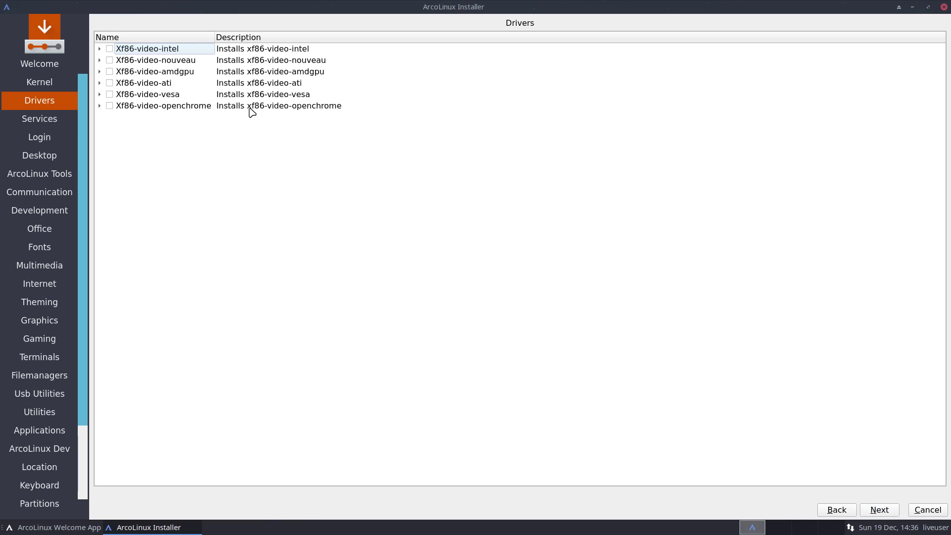
left_click(876, 513)
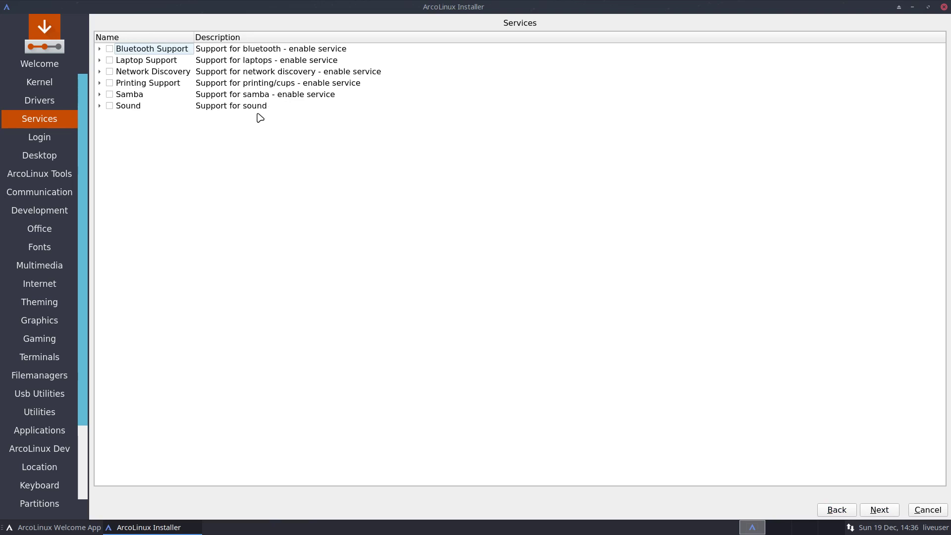
Enable the Sound service, choose Sddm as login manager, and continue to the Desktop page.
left_click(110, 106)
left_click(883, 512)
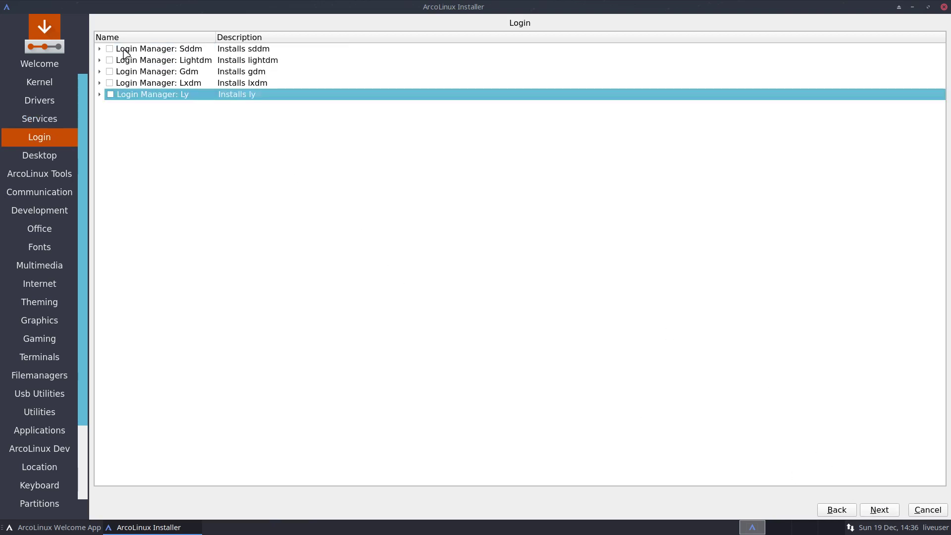
left_click(110, 49)
left_click(879, 510)
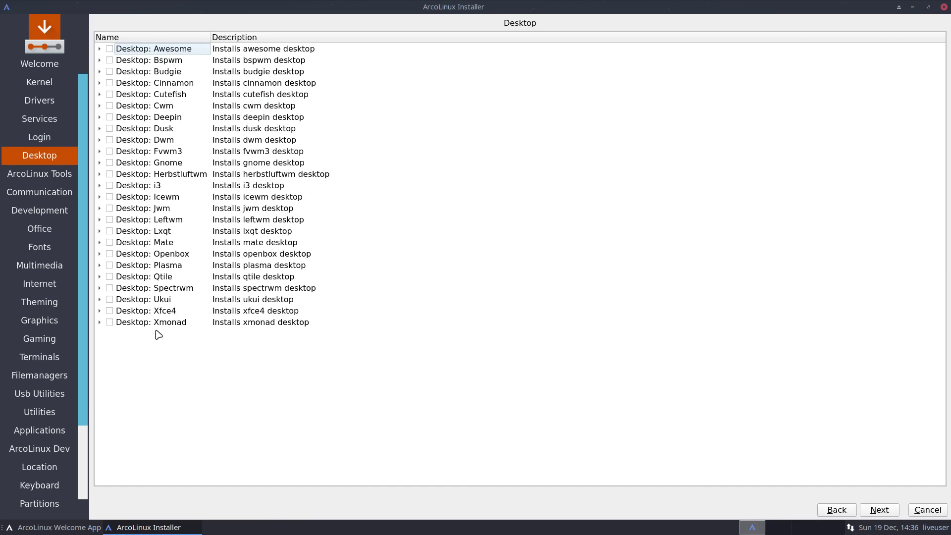
Choose the i3 desktop, then tick arcolinux-arc-themes-2021-sky-git under ArcoLinux Theming.
left_click(110, 186)
left_click(881, 511)
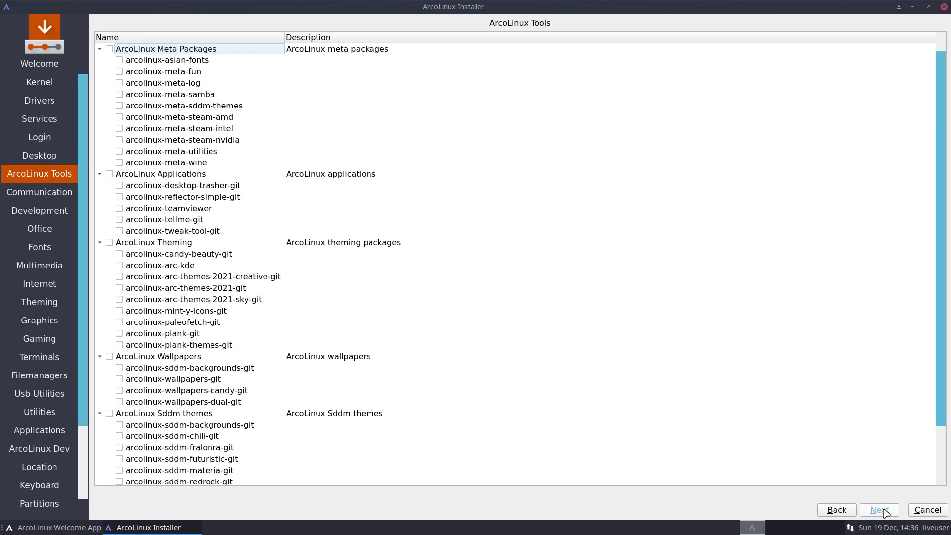
scroll(212, 102, "down", 2)
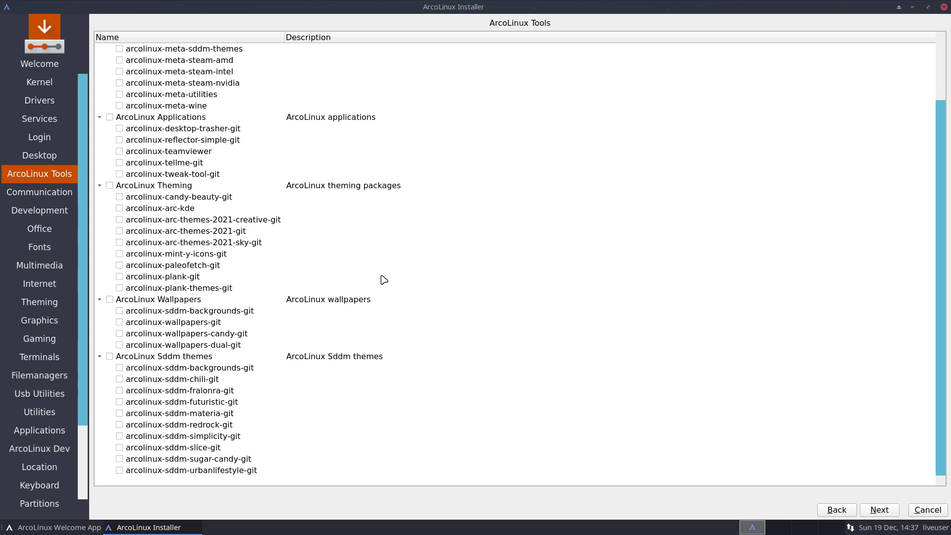
left_click(117, 243)
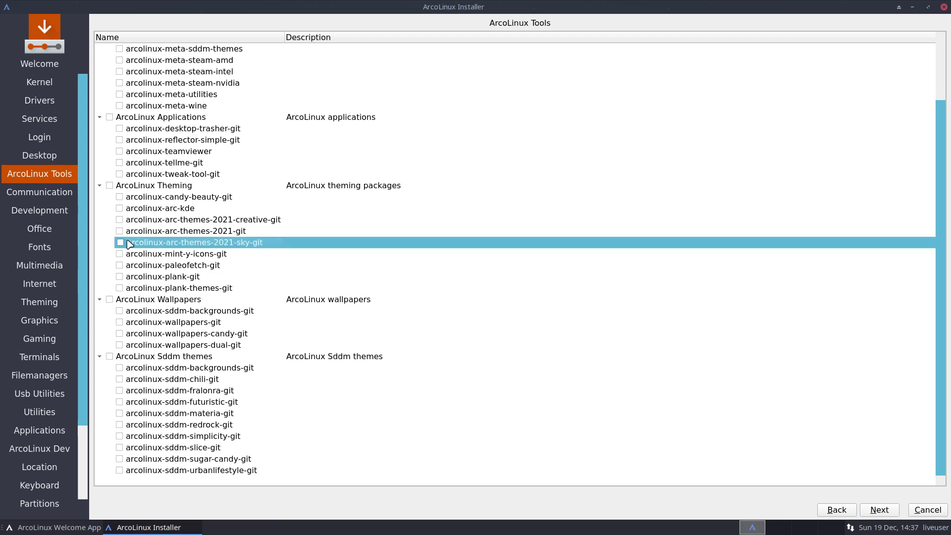
left_click(119, 242)
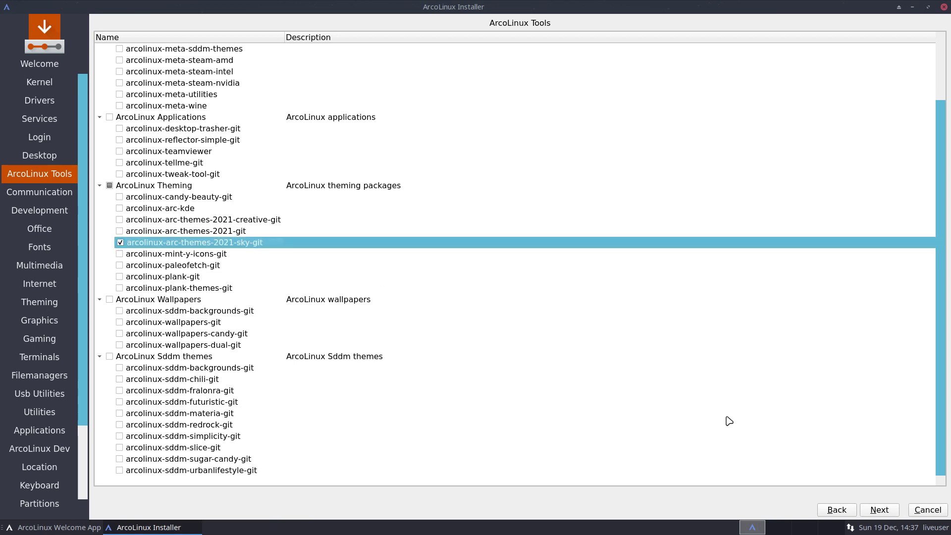
Skip all optional package pages, from Communication through Applications, to the Location page.
left_click(875, 510)
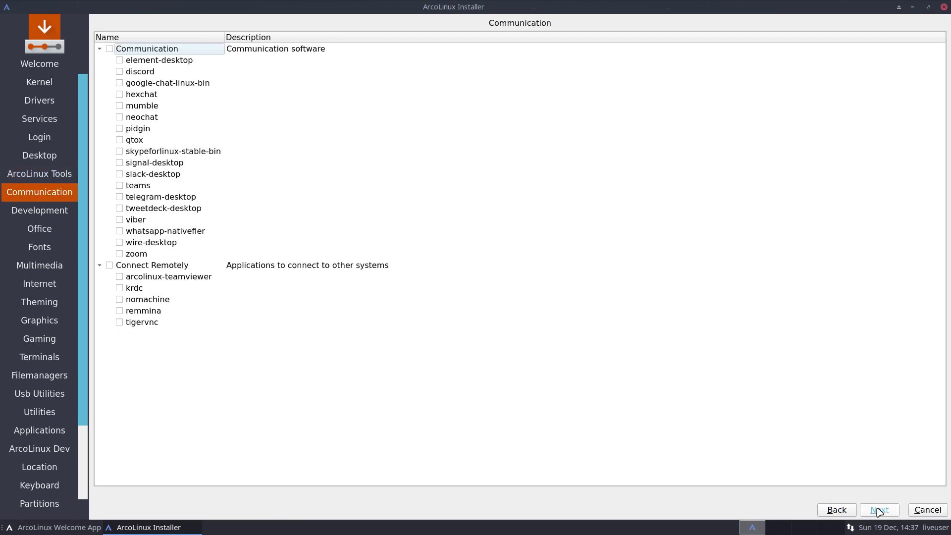
left_click(880, 511)
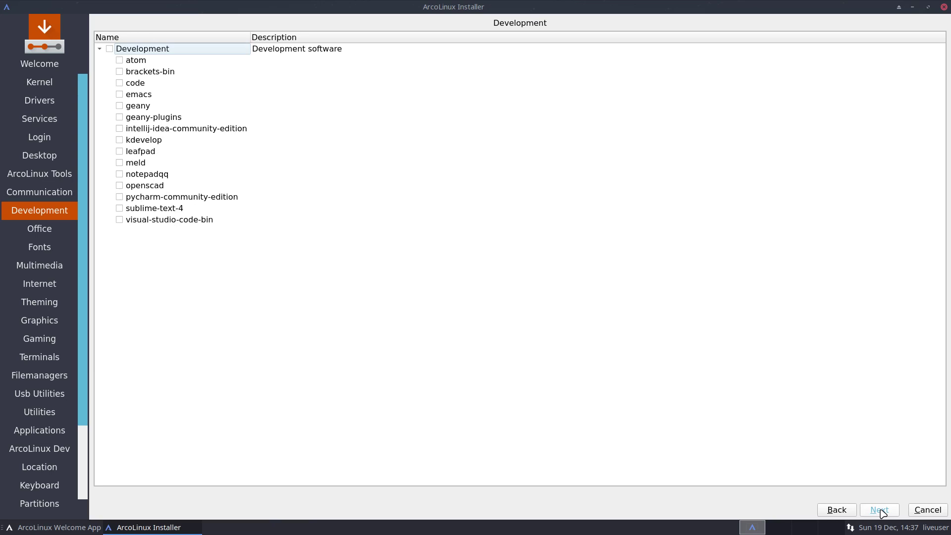
left_click(881, 512)
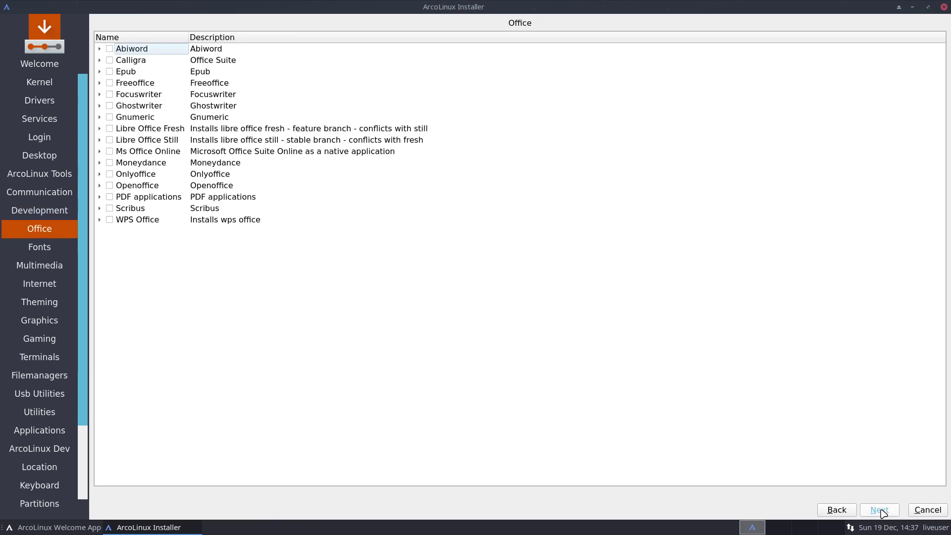
left_click(881, 511)
left_click(882, 512)
left_click(880, 511)
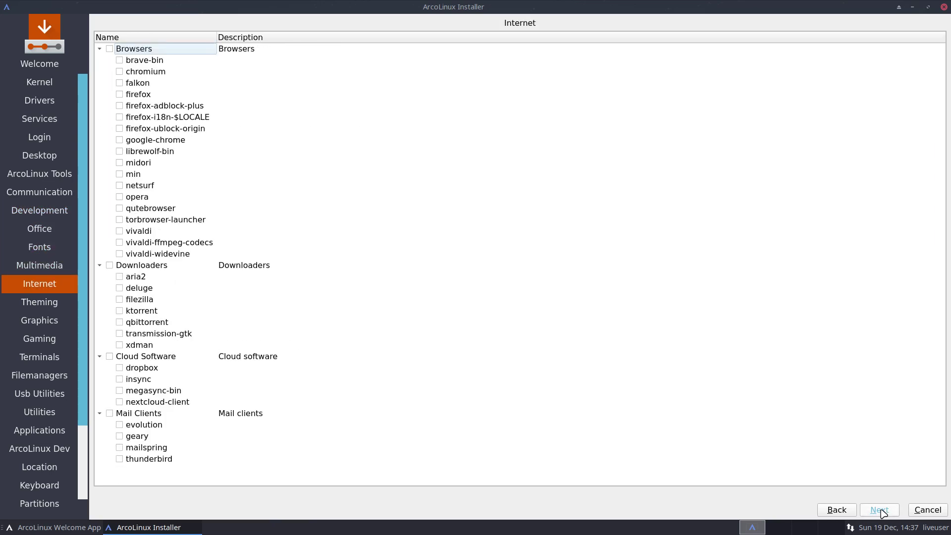
left_click(881, 511)
left_click(881, 512)
left_click(881, 511)
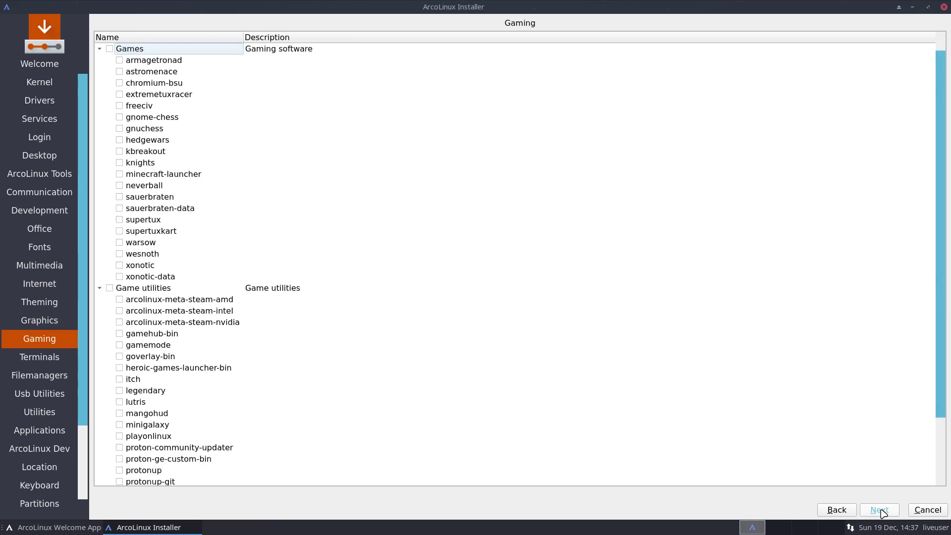
left_click(882, 512)
left_click(882, 511)
left_click(881, 511)
left_click(881, 512)
left_click(881, 512)
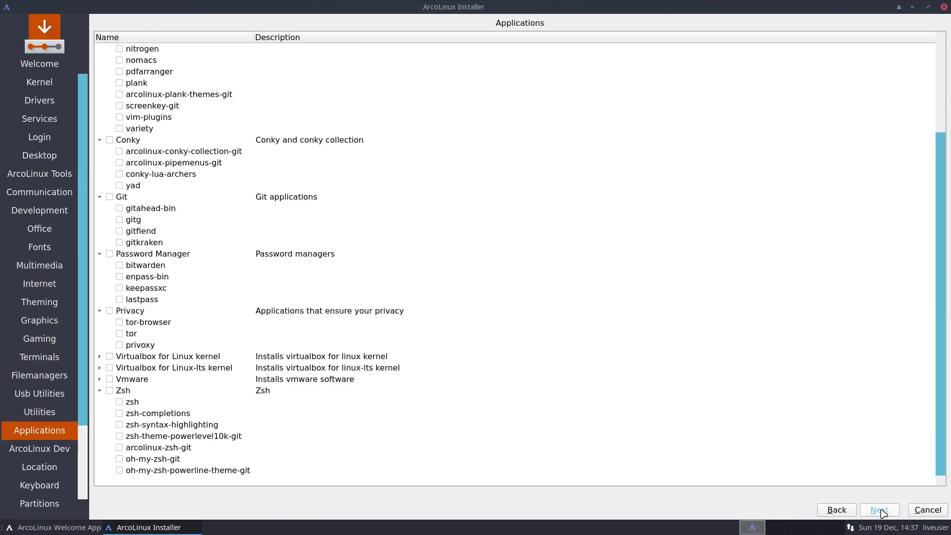
left_click(882, 512)
left_click(882, 512)
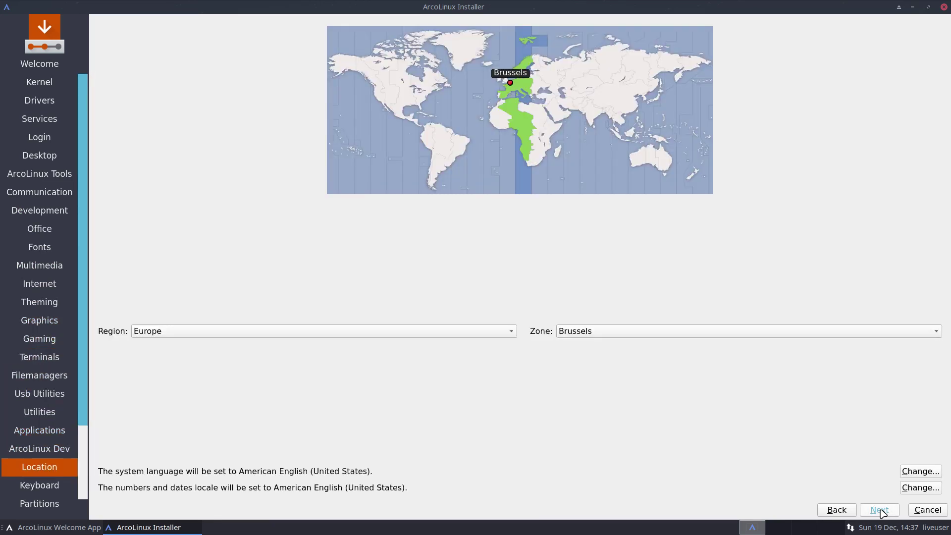
left_click(882, 511)
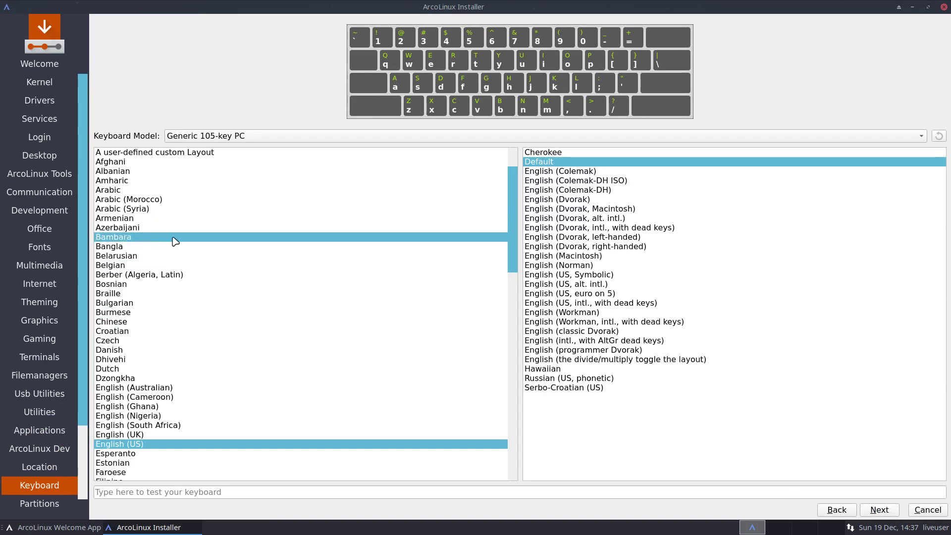
Set a Belgian keyboard layout, then choose Erase disk with ext4 and no swap.
left_click(177, 264)
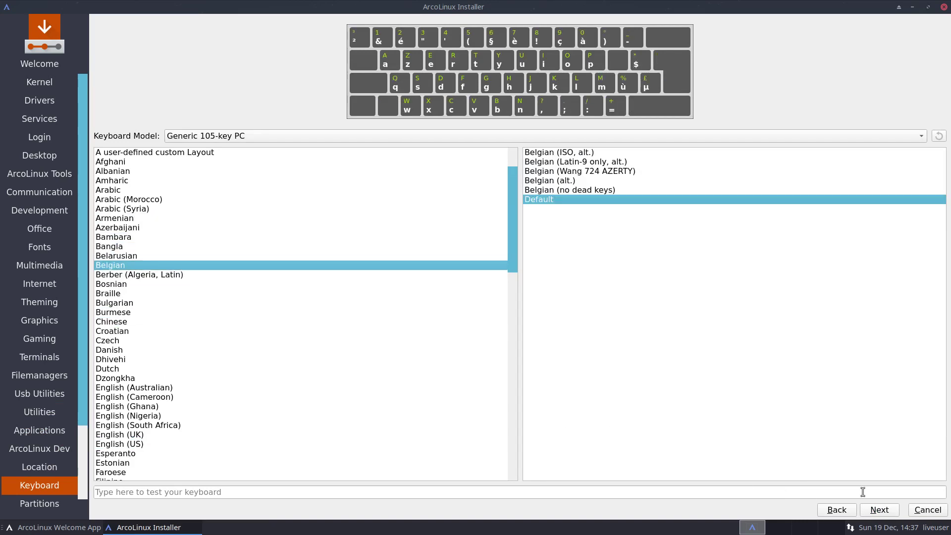
left_click(878, 510)
left_click(237, 107)
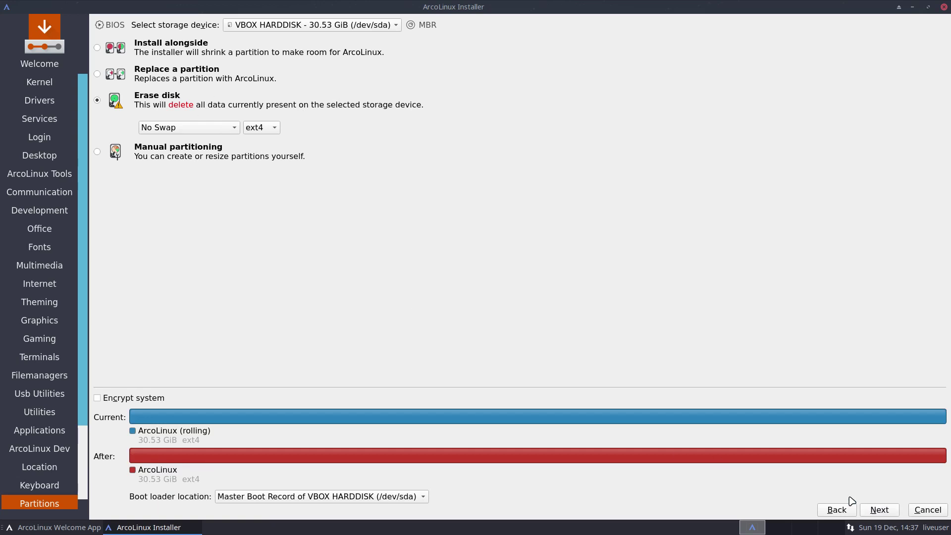
left_click(263, 128)
left_click(234, 134)
left_click(233, 131)
left_click(259, 131)
On the Users page, enter the user's full name, login name and computer name.
left_click(876, 509)
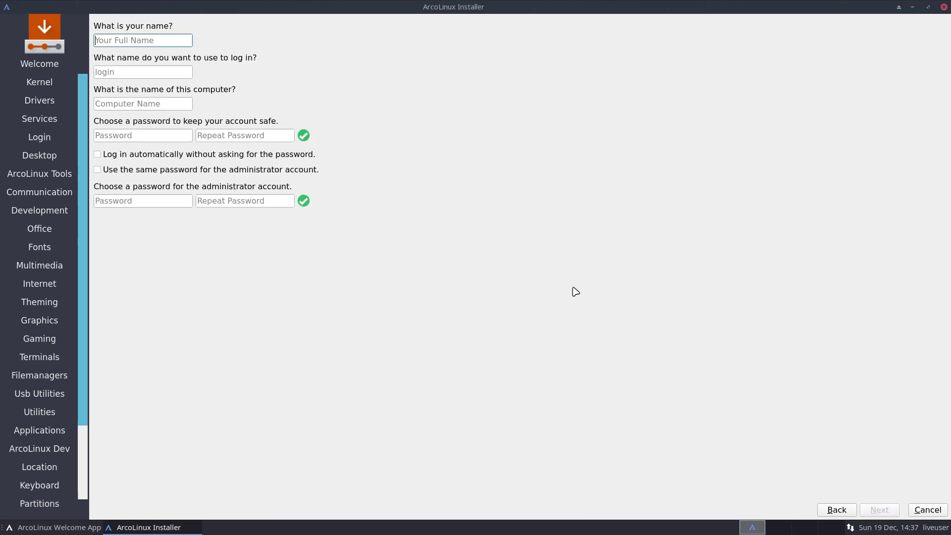
type("erik")
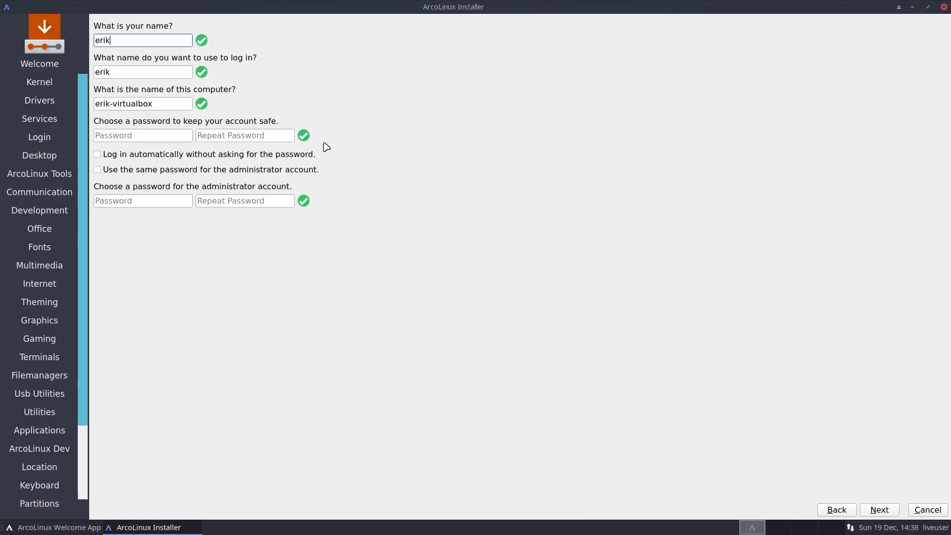
key("Tab")
key("Tab")
Enable automatic login, reuse the password for the administrator, and start the installation.
key("Tab")
type("****")
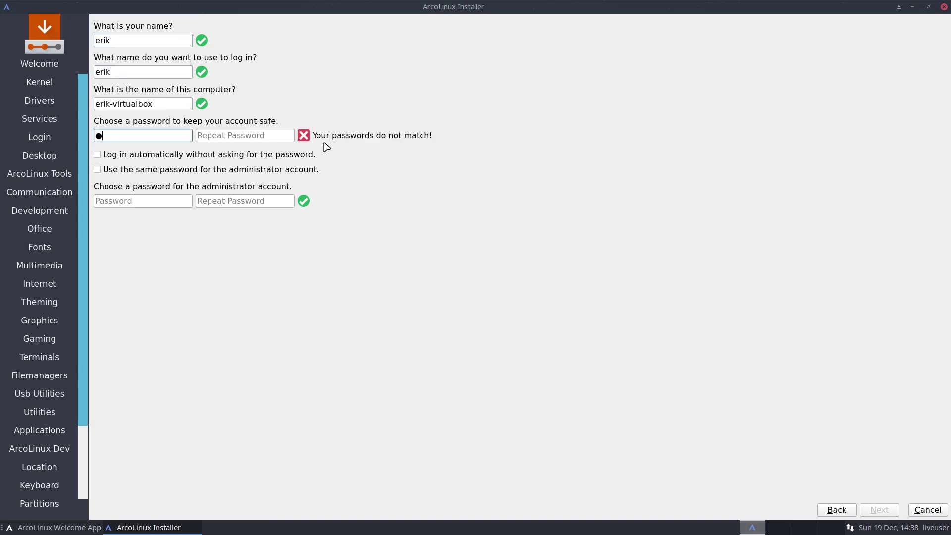
key("Tab")
type("****")
key("Tab")
key("space")
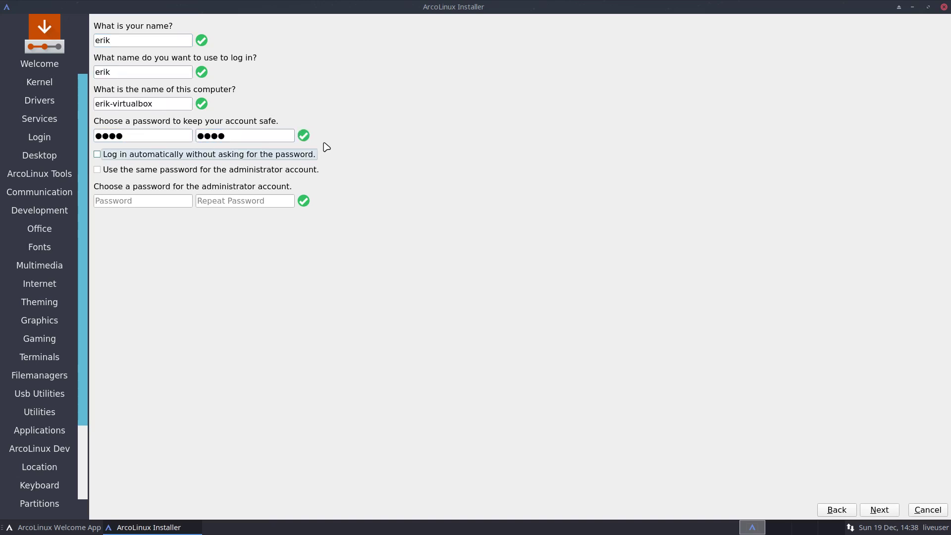
key("Tab")
key("space")
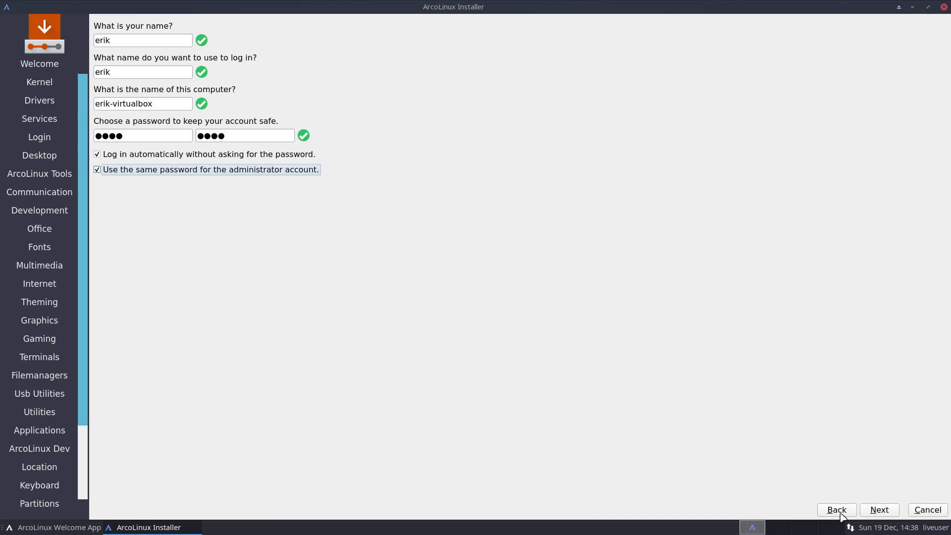
left_click(875, 513)
left_click(875, 515)
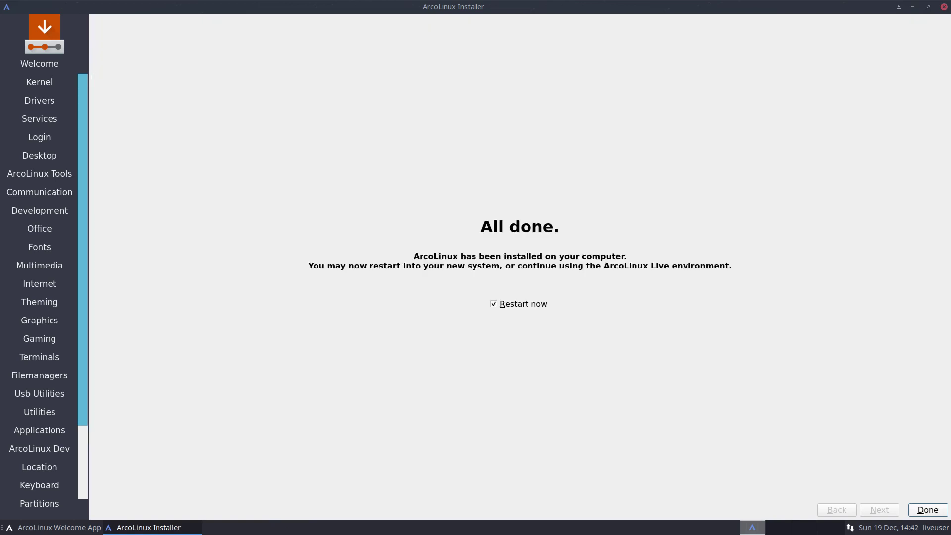
Finish the installer with Restart now ticked to reboot into the installed ArcoLinux.
left_click(921, 510)
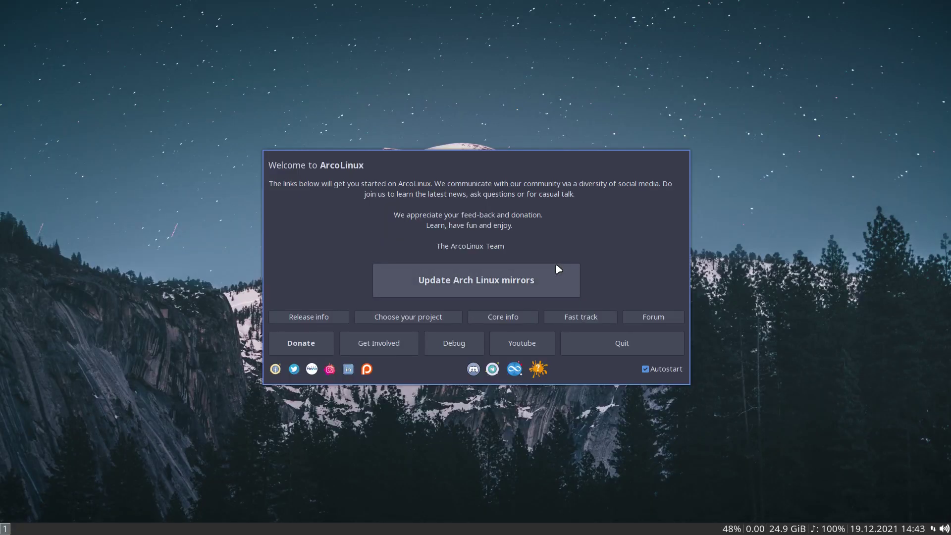
Quit the Welcome window, open a terminal, and run iso to show the release details.
left_click(651, 347)
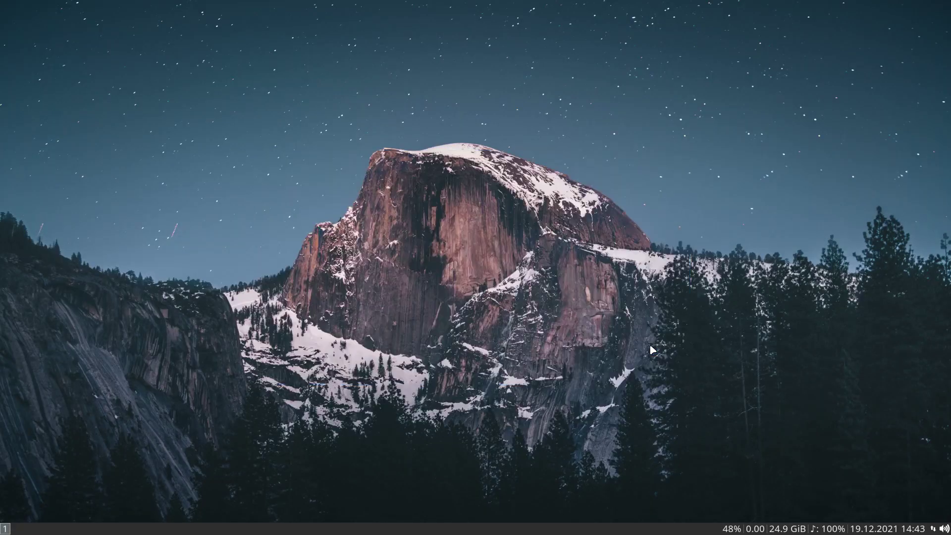
key("super+Return")
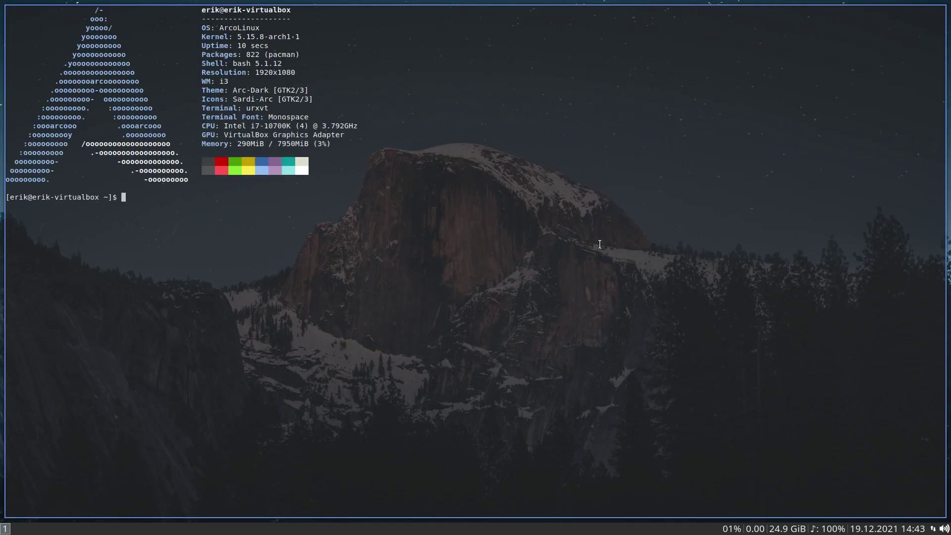
type("iso")
key("Return")
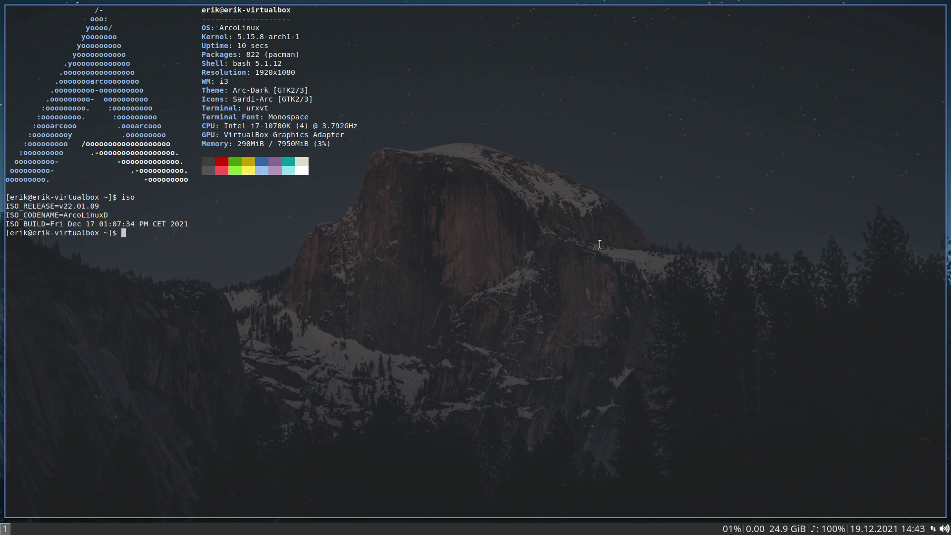
Run update and confirm upgrading the 14 outdated packages.
type("update")
key("Return")
key("Return")
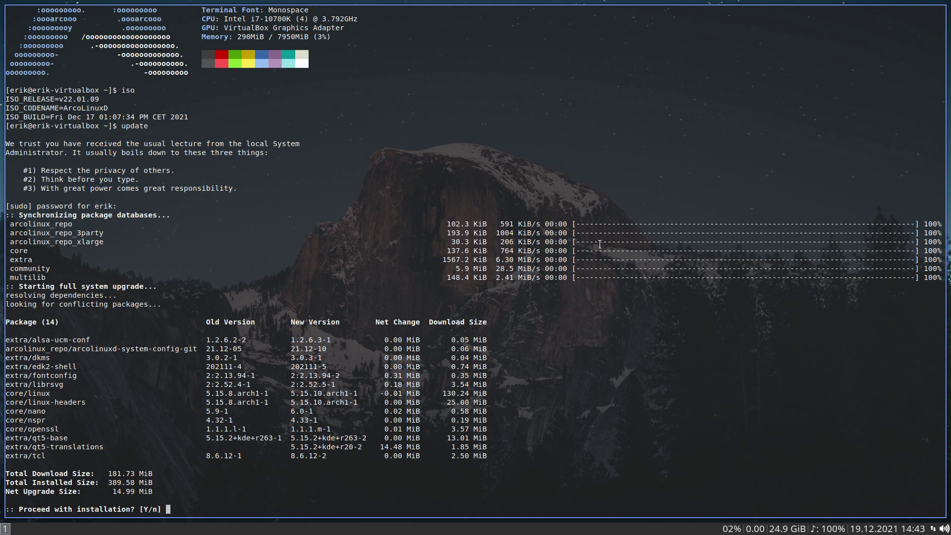
key("Return")
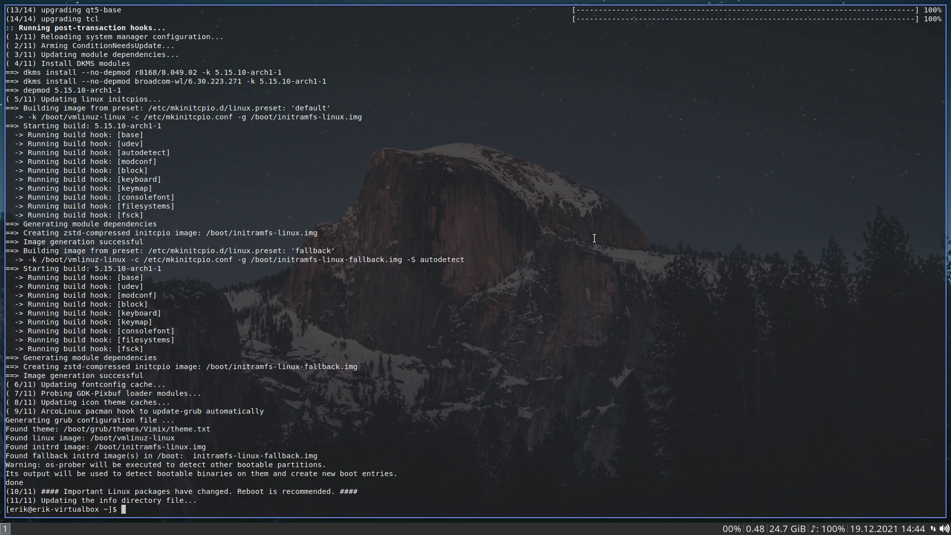
Reboot from the Super+X exit menu and log back into the i3 session in ly with the password.
key("super+x")
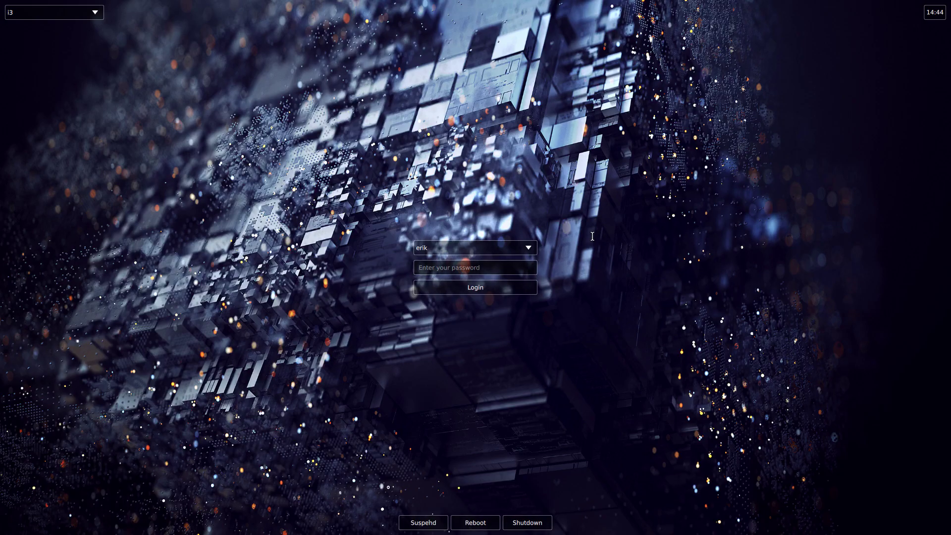
left_click(71, 15)
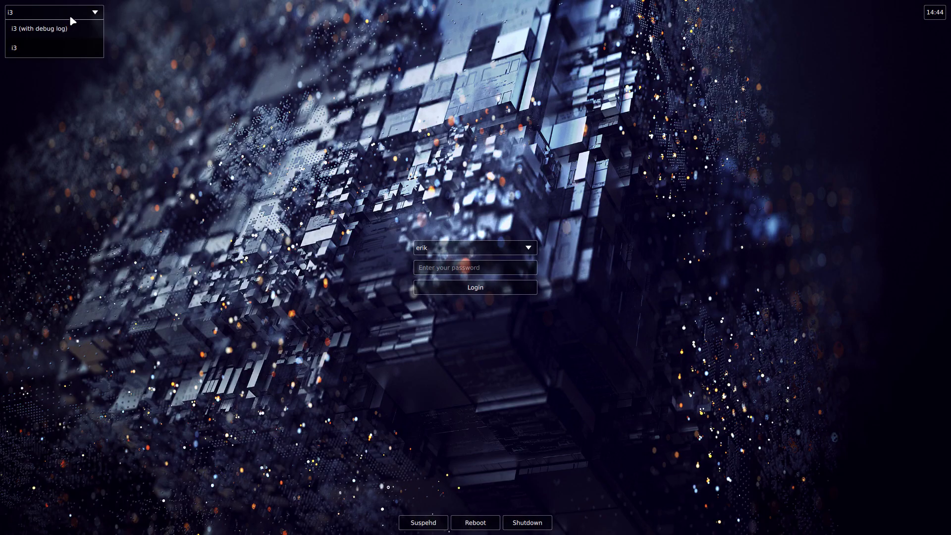
left_click(74, 16)
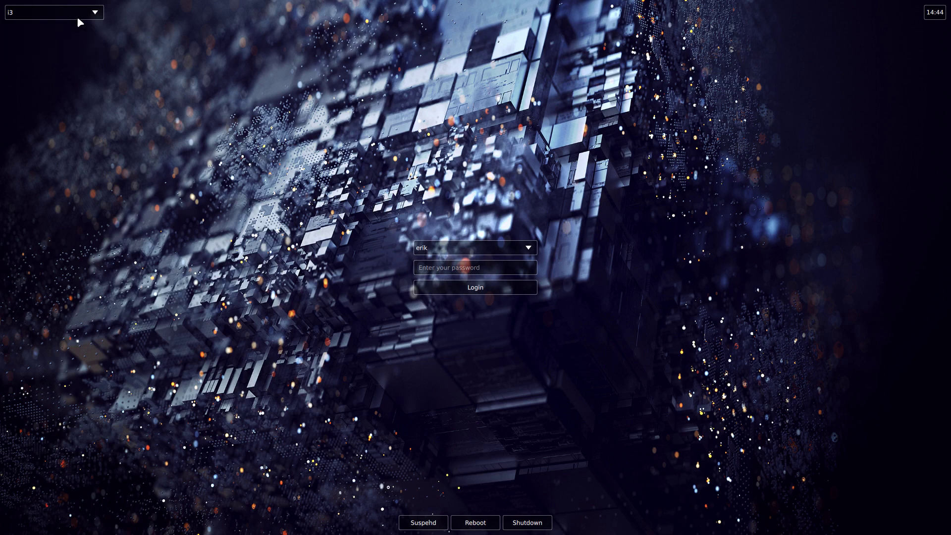
left_click(436, 269)
type("******")
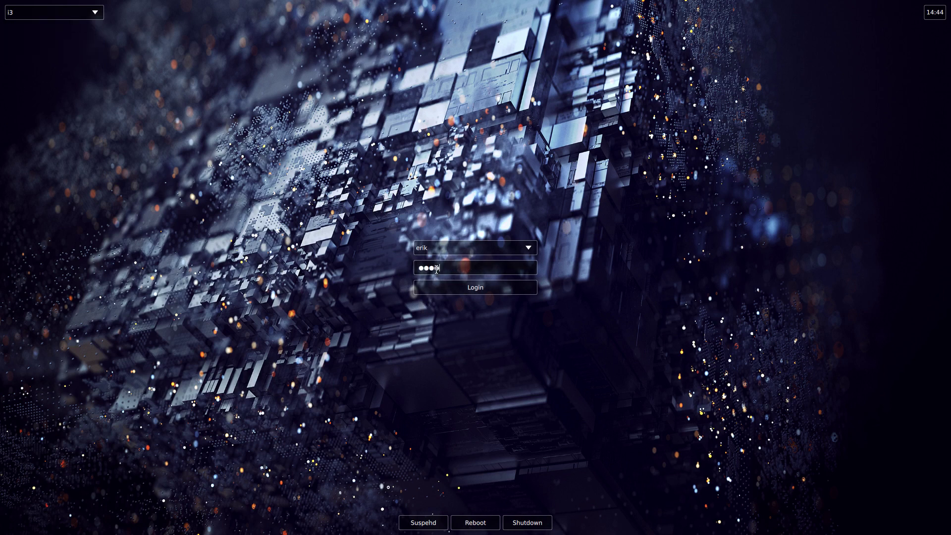
key("Return")
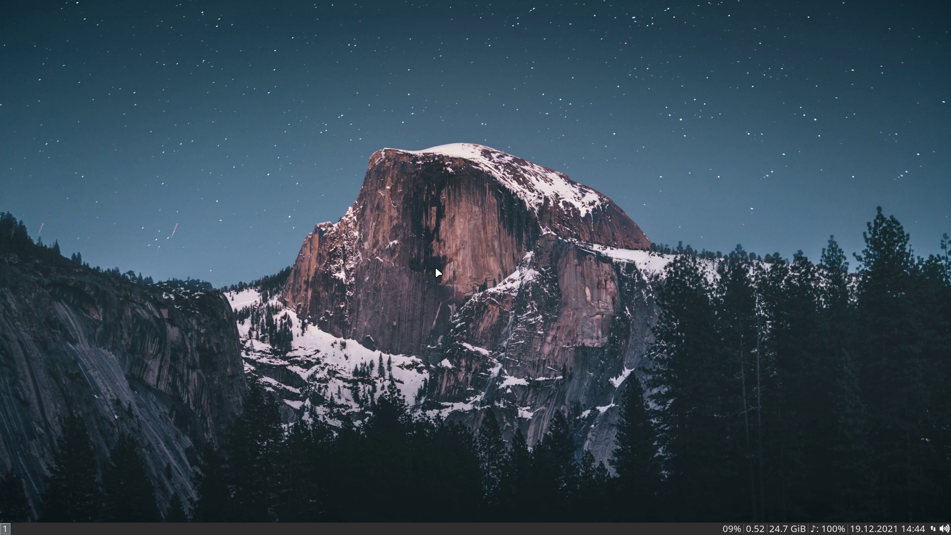